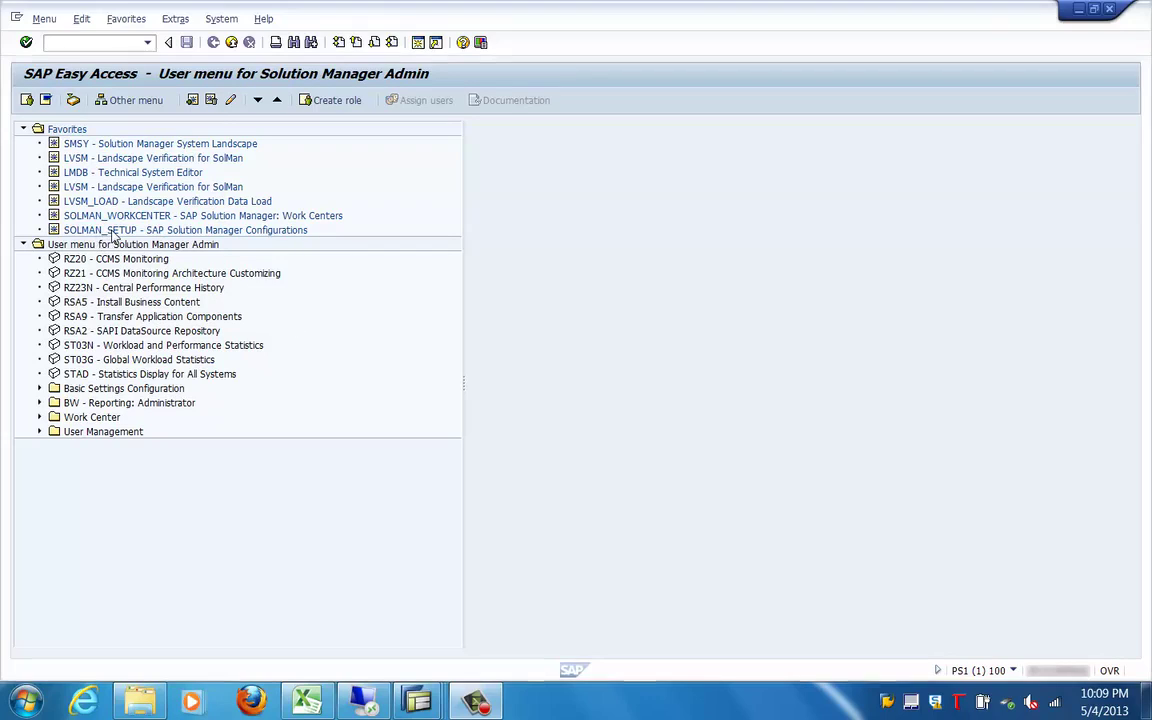
# Step: Start the SOLMAN_WORKCENTER transaction from the favorites and open the Technical Monitoring work center
pyautogui.click(112, 231)
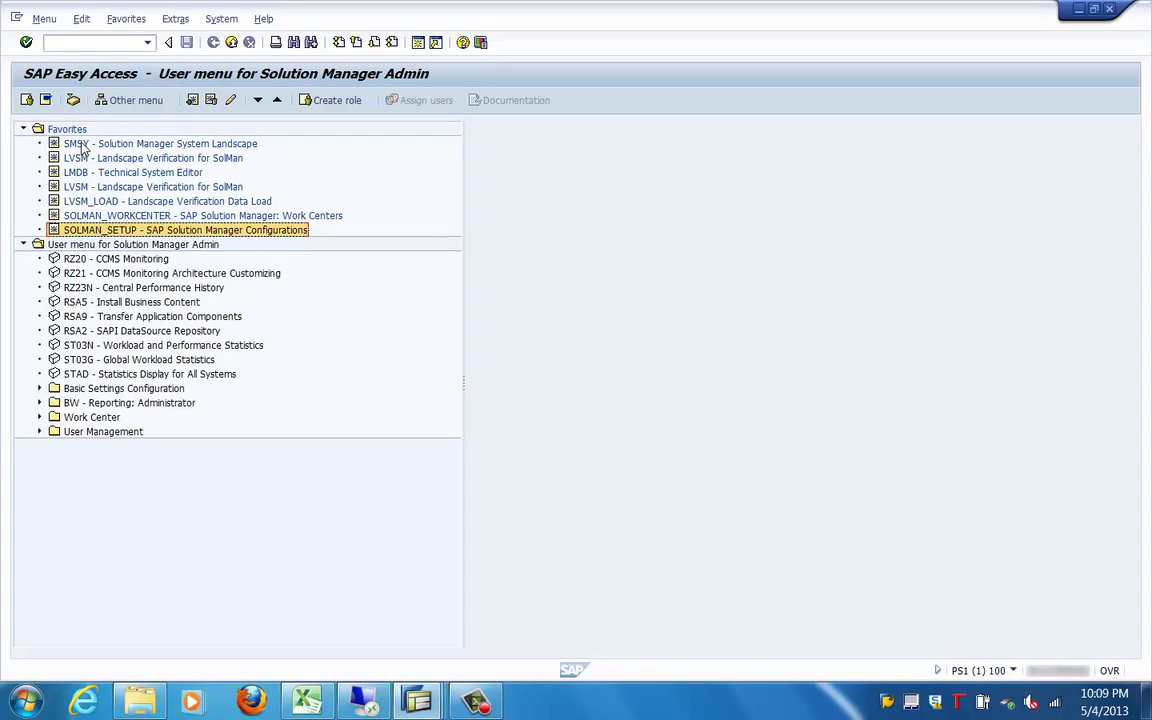
pyautogui.click(159, 217)
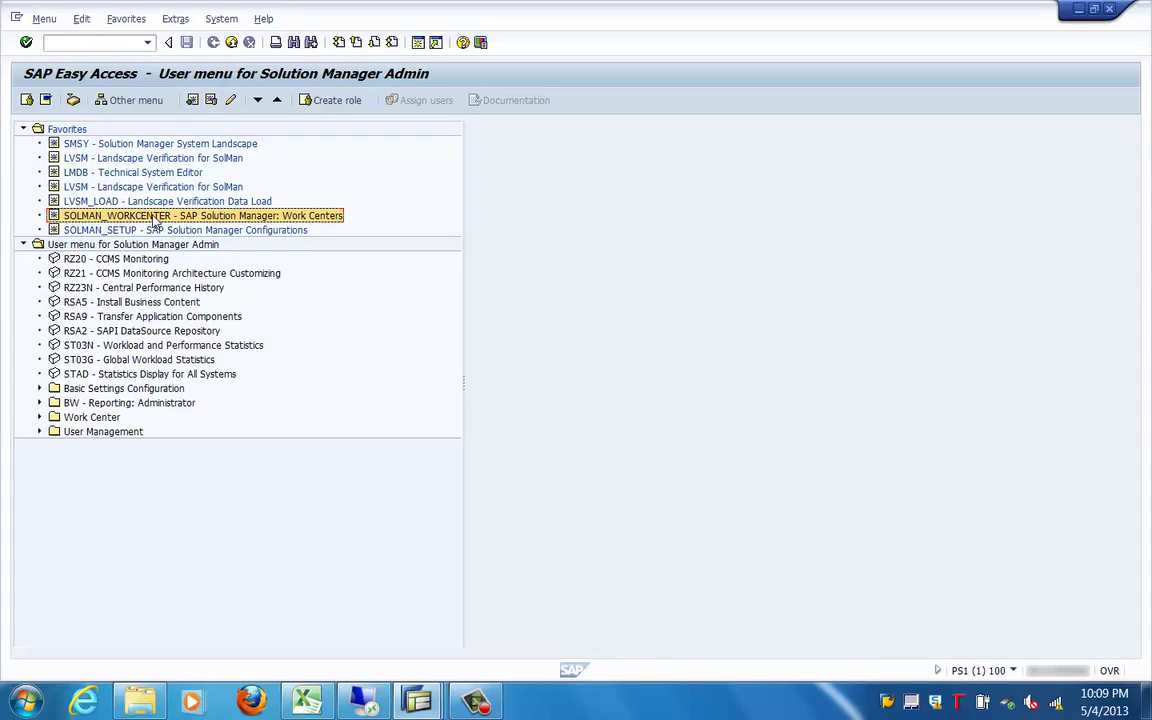
pyautogui.doubleClick(156, 219)
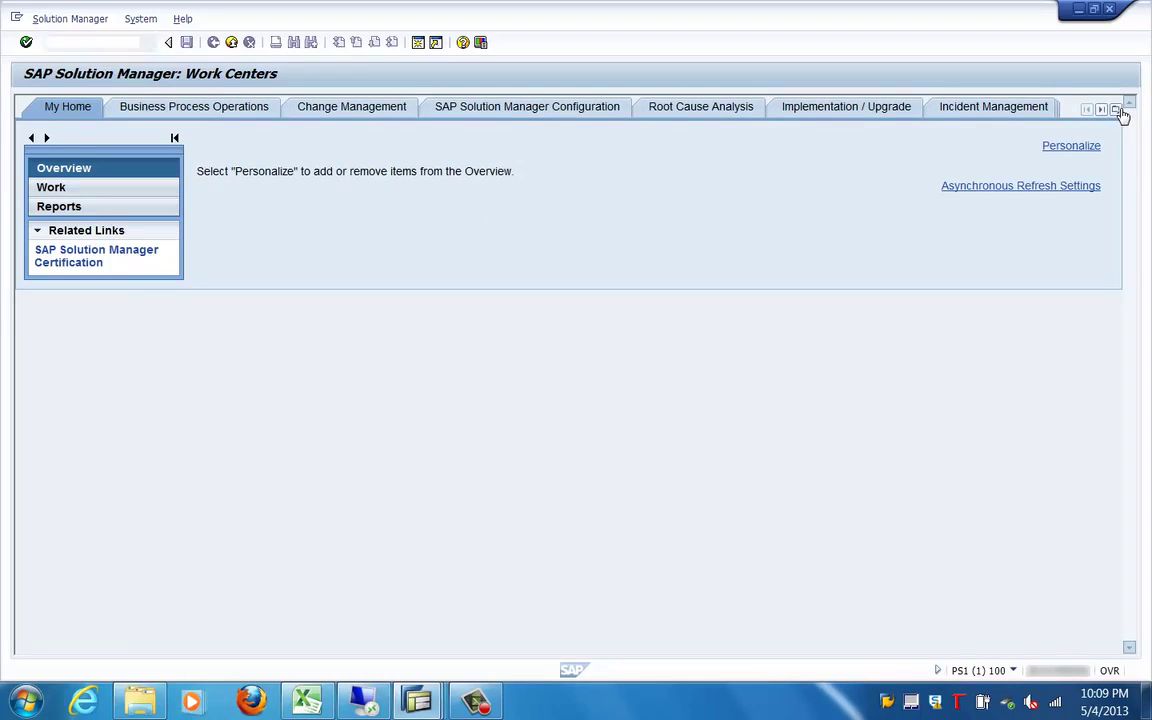
pyautogui.click(1118, 110)
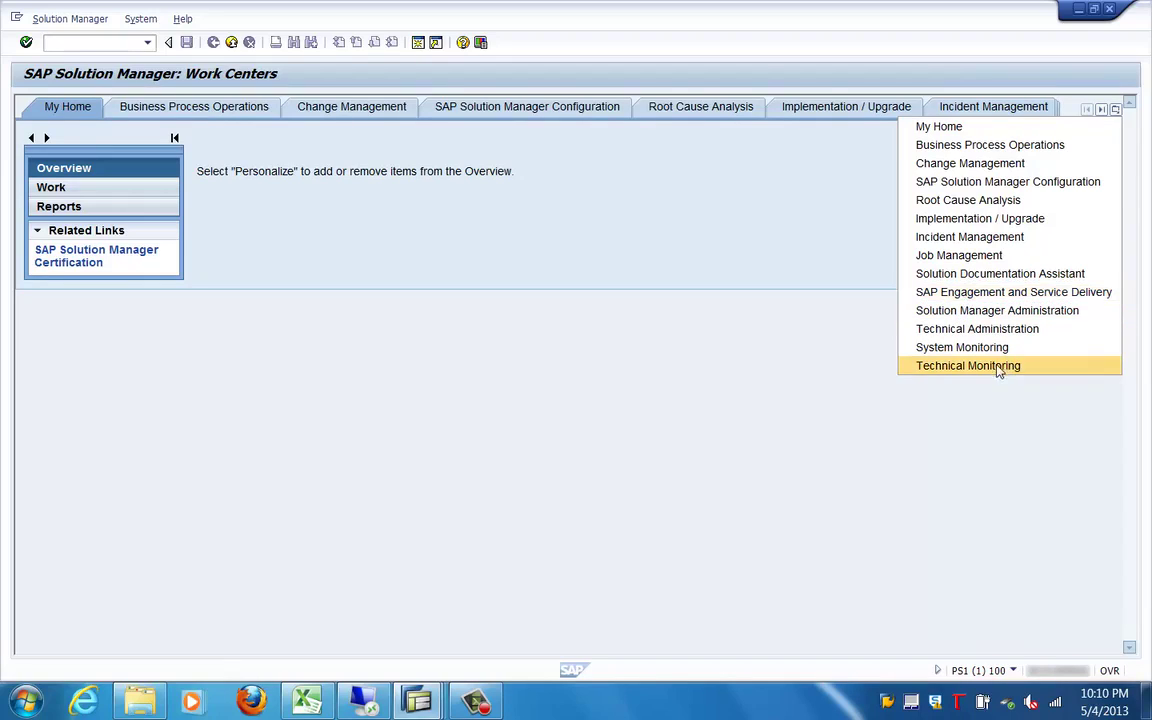
pyautogui.click(970, 369)
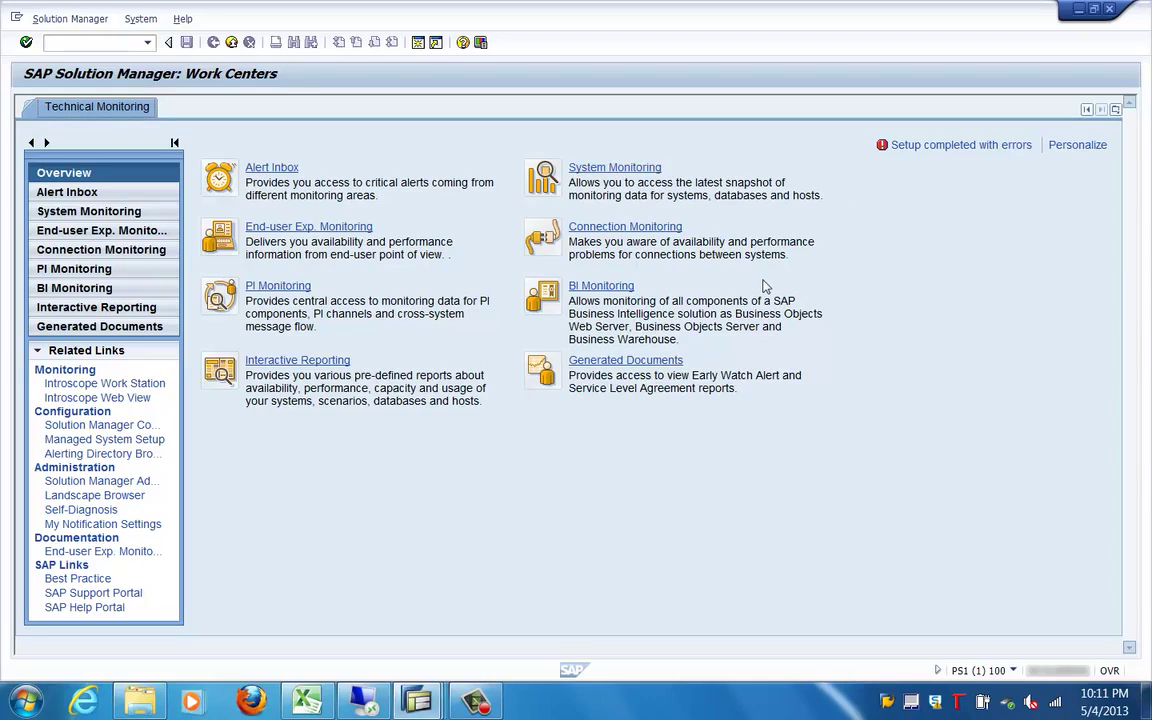
# Step: Open System Monitoring, look through the available system types, and show the ABAP Systems list
pyautogui.click(590, 175)
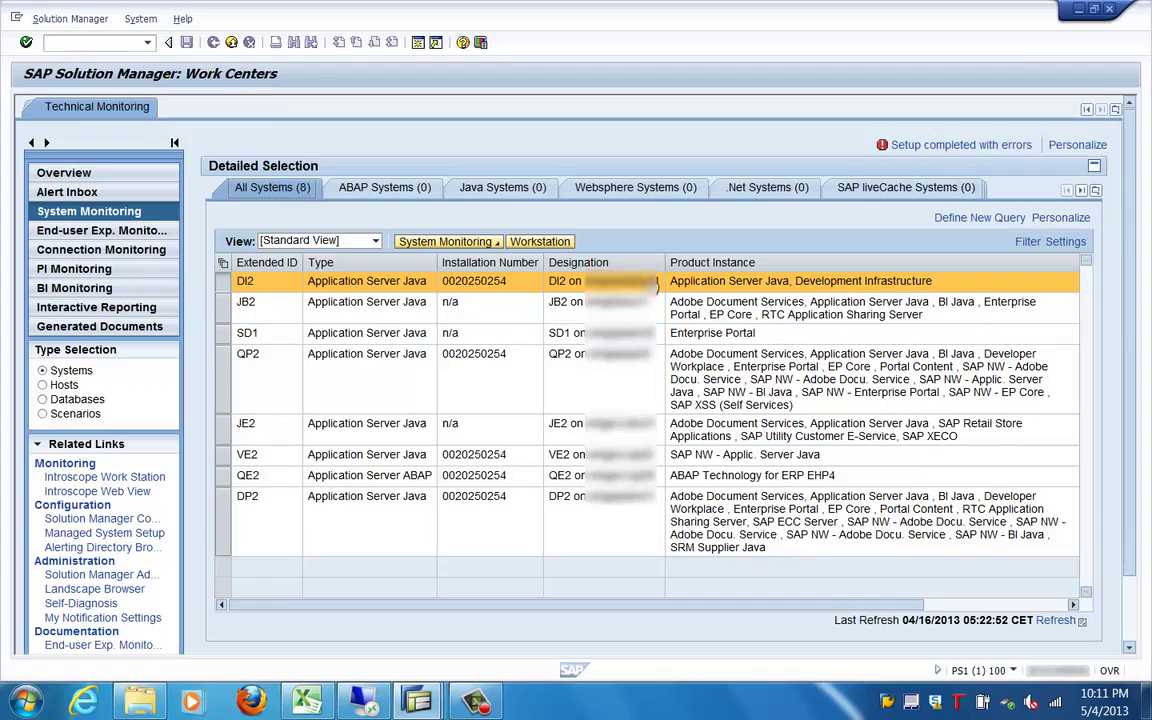
pyautogui.click(1095, 191)
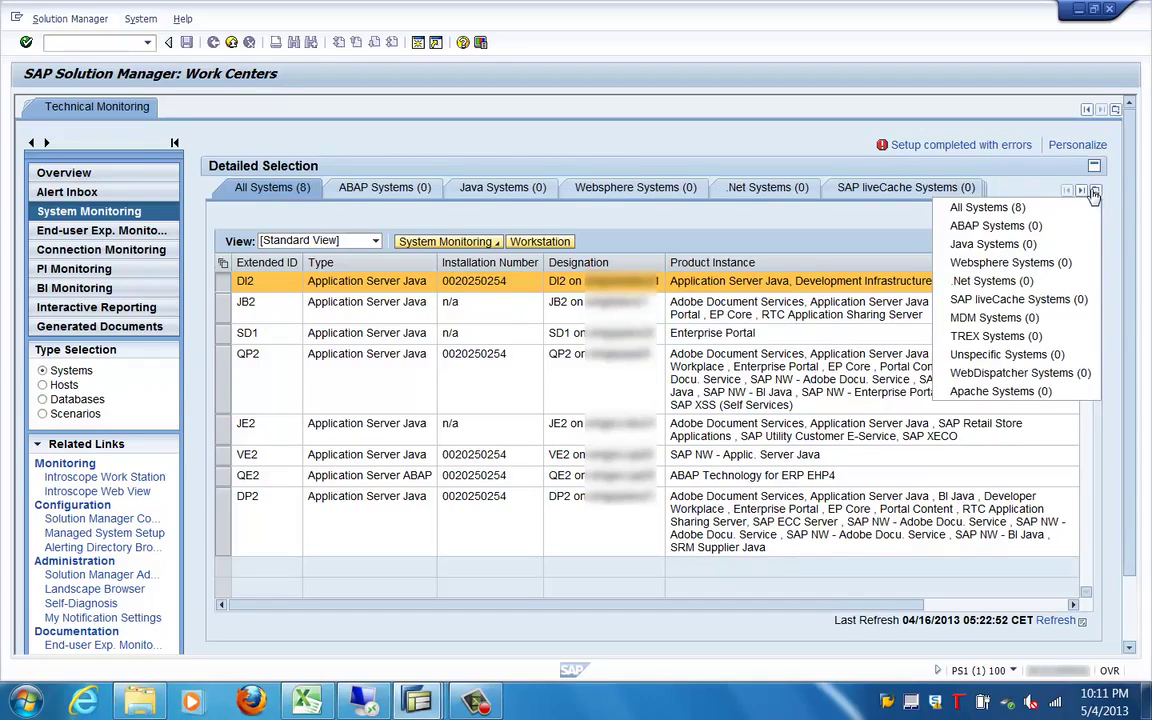
pyautogui.click(397, 192)
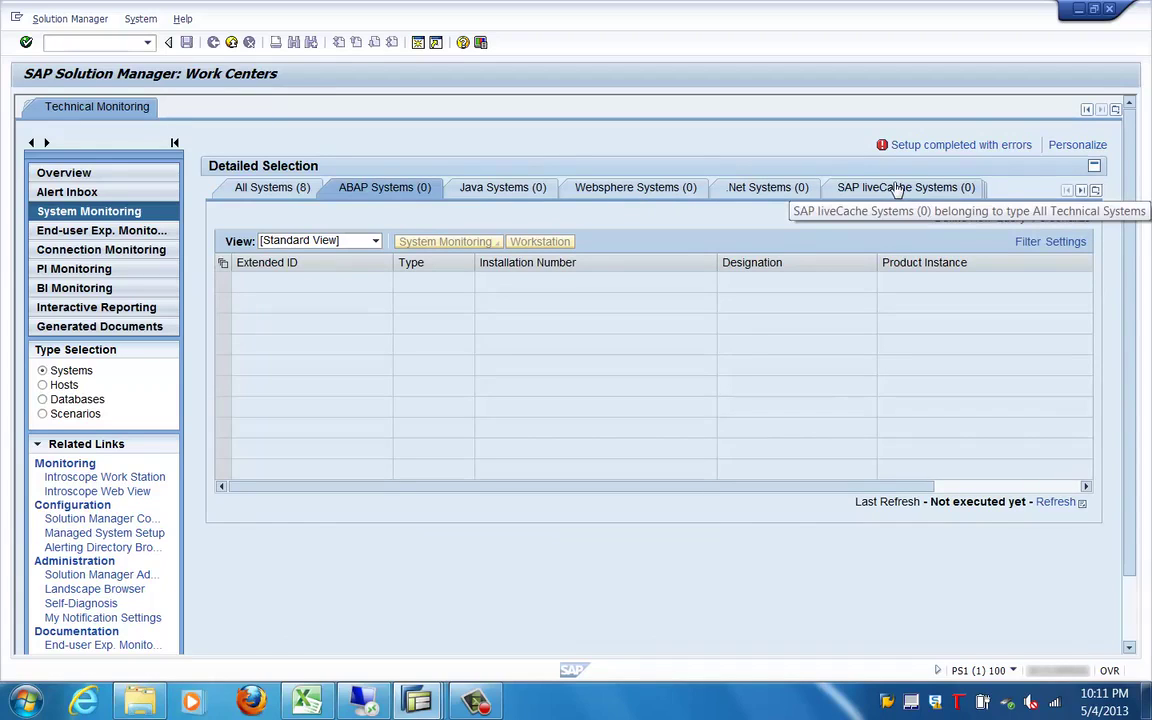
# Step: View the Technical Administration work center overview and that of Solution Manager Administration
pyautogui.click(1116, 111)
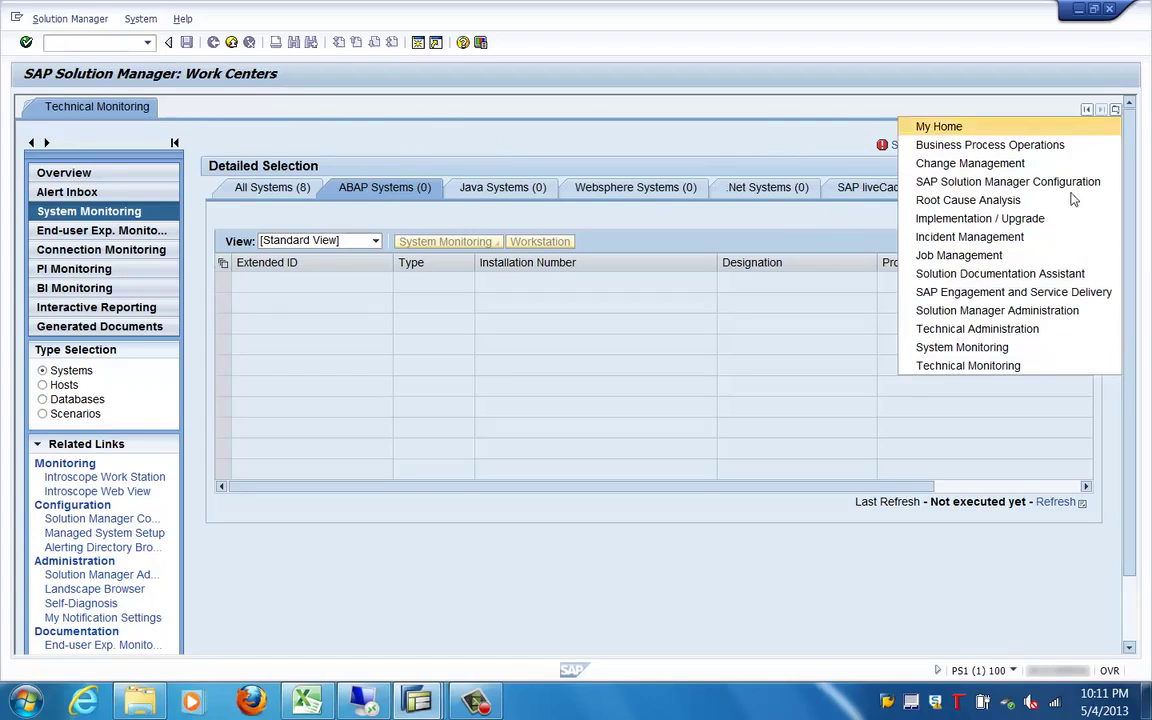
pyautogui.click(973, 333)
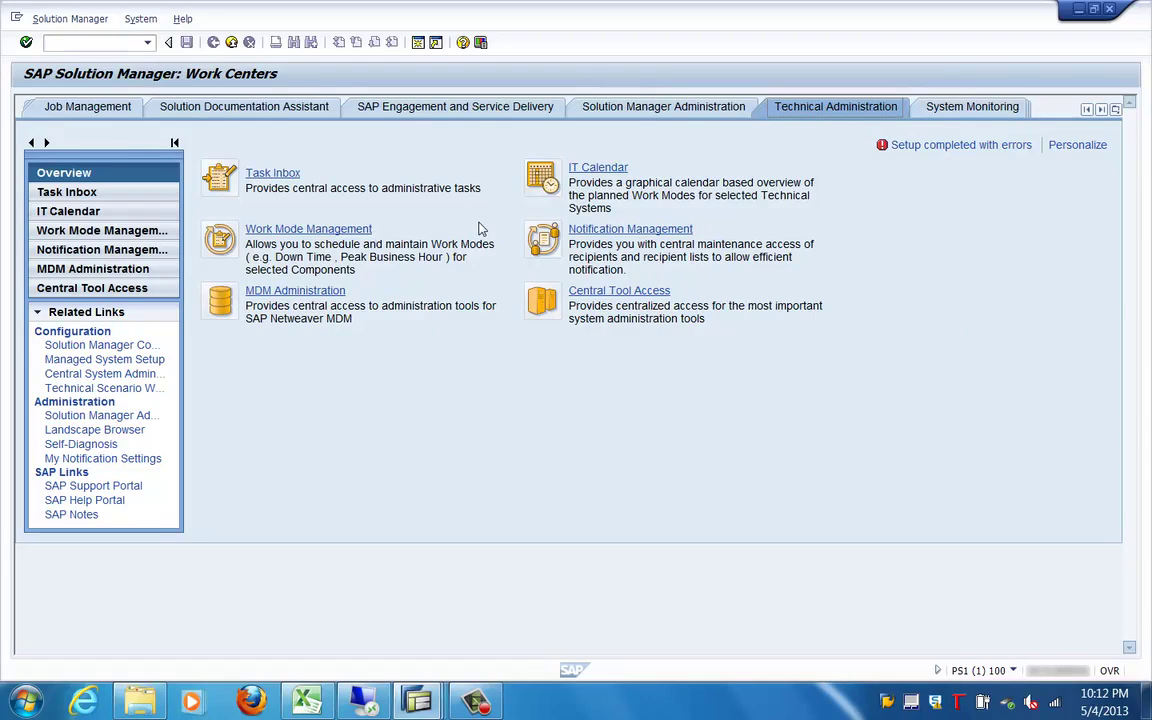
pyautogui.click(651, 108)
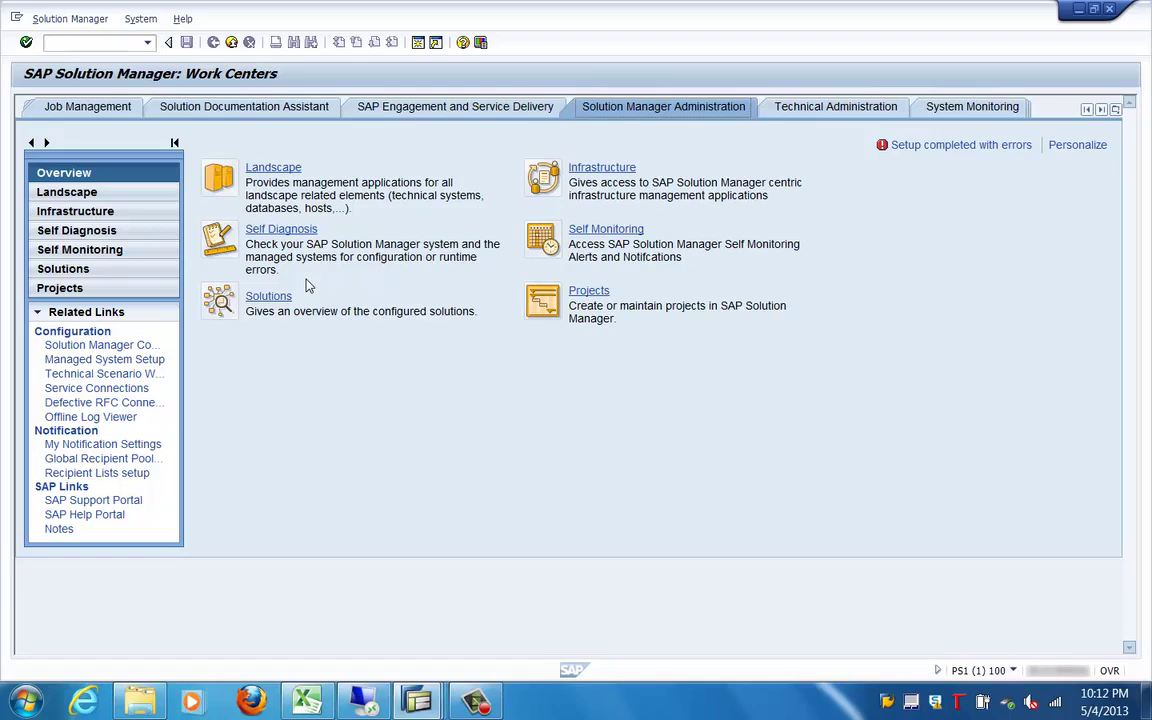
pyautogui.click(492, 696)
pyautogui.click(493, 538)
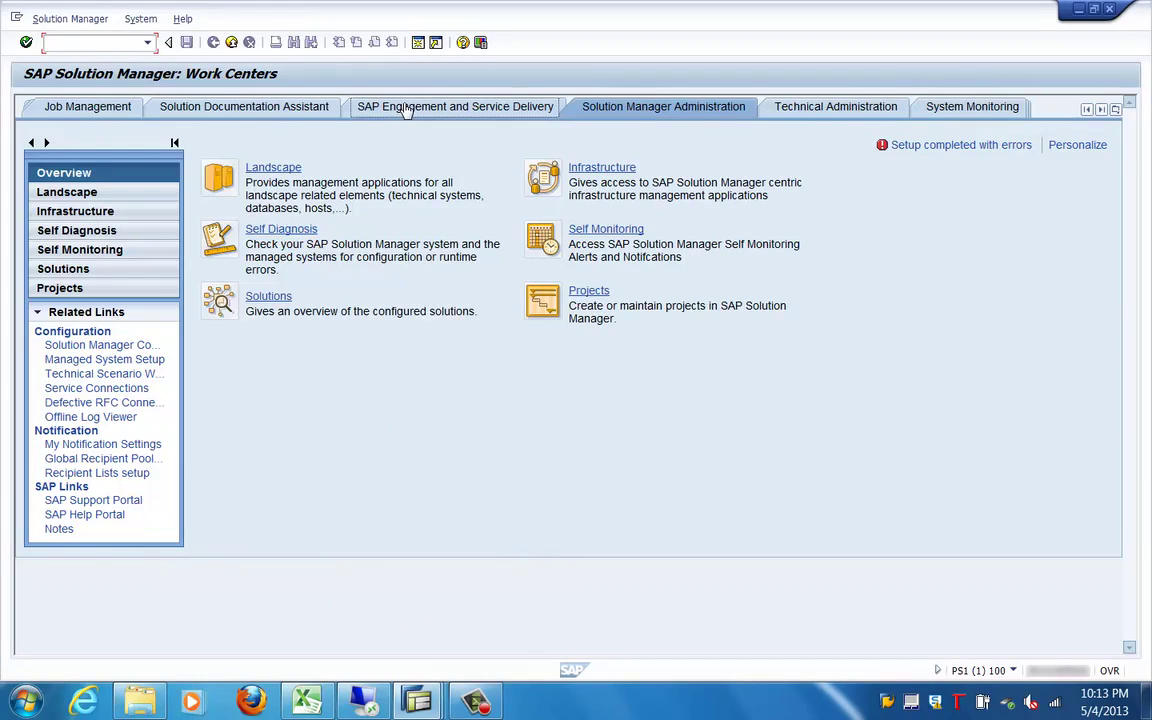
# Step: Open Services in the SAP Engagement and Service Delivery work center and show them in Session View
pyautogui.click(401, 106)
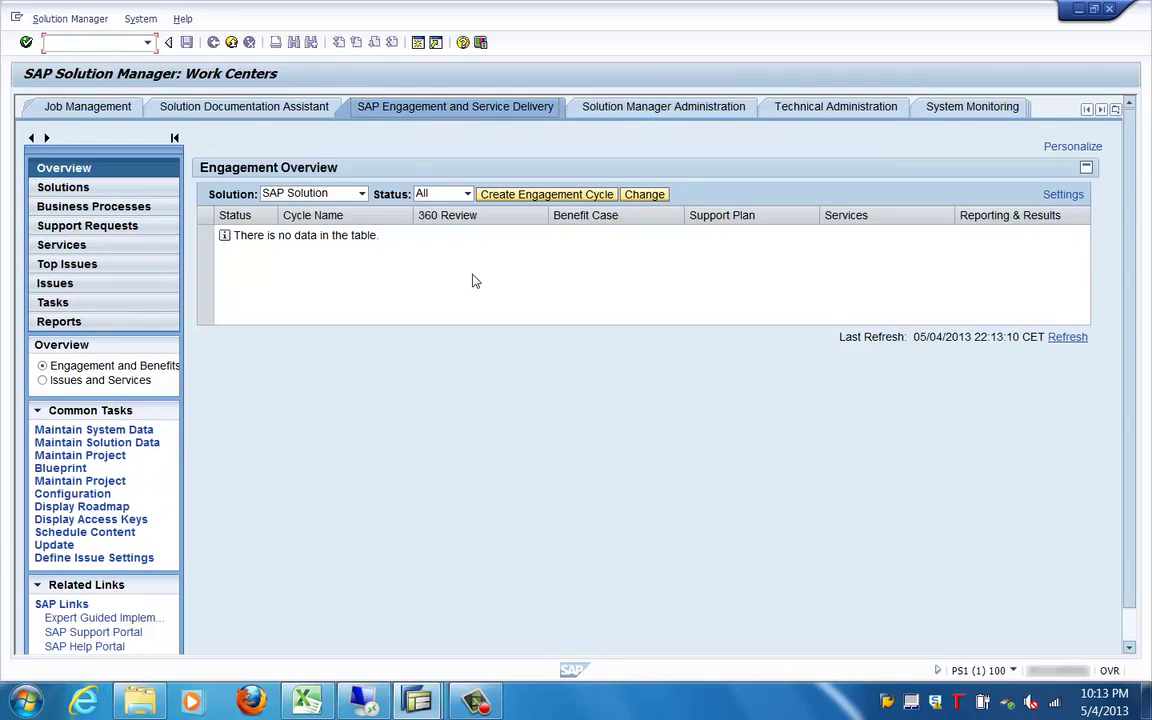
pyautogui.click(62, 245)
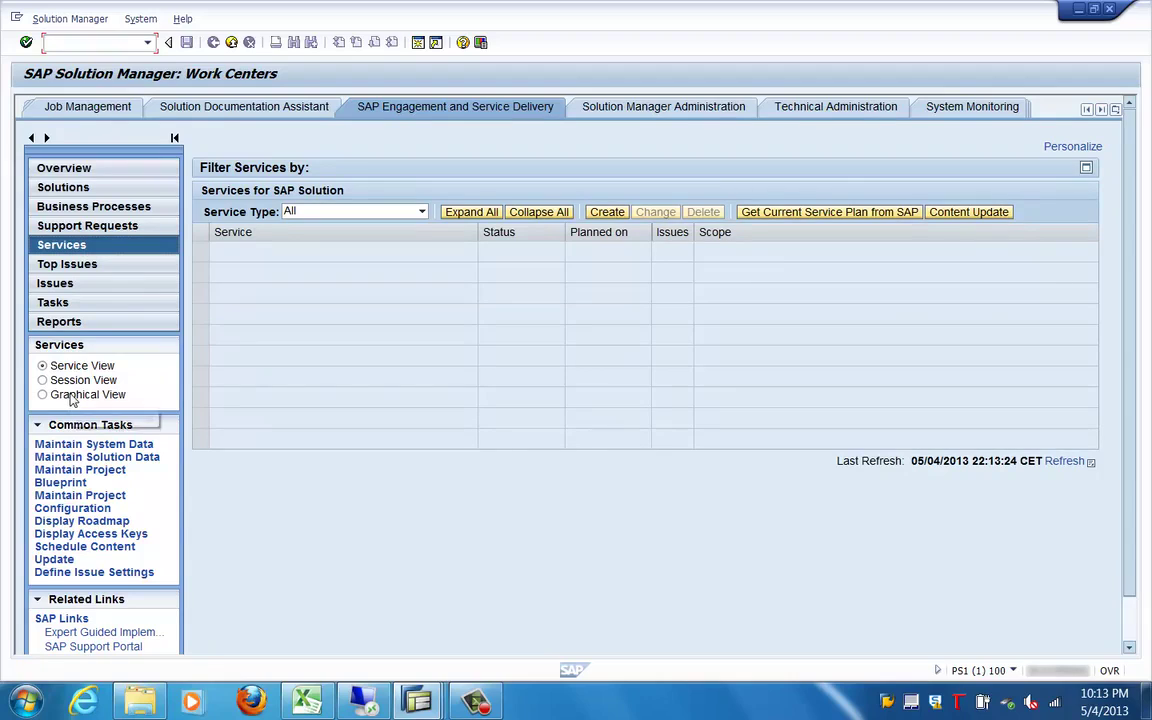
pyautogui.click(43, 380)
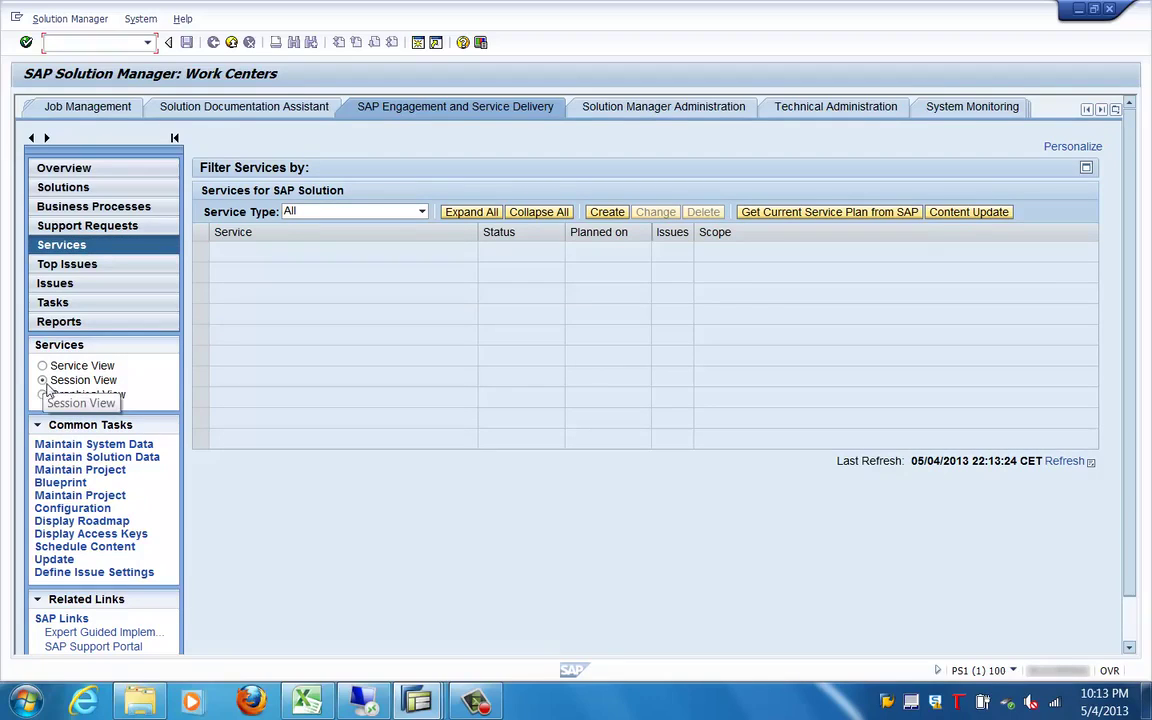
pyautogui.click(43, 397)
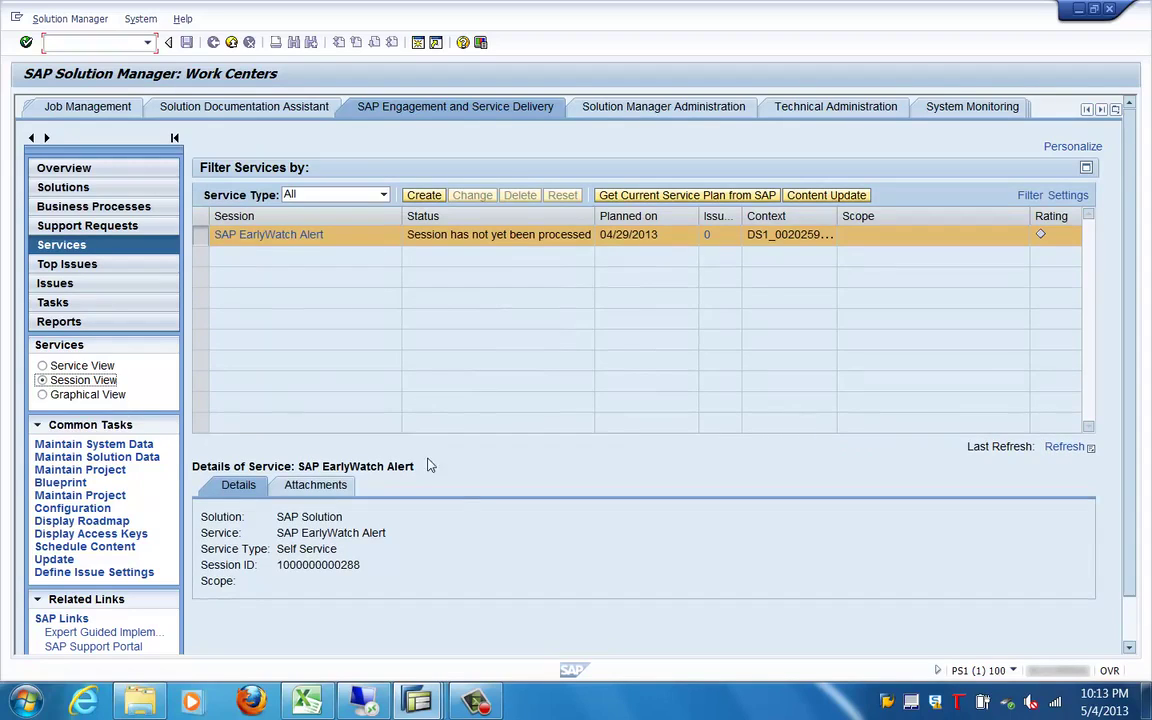
# Step: Review the details and the attachments of the SAP EarlyWatch Alert session
pyautogui.scroll(-1, 462, 510)
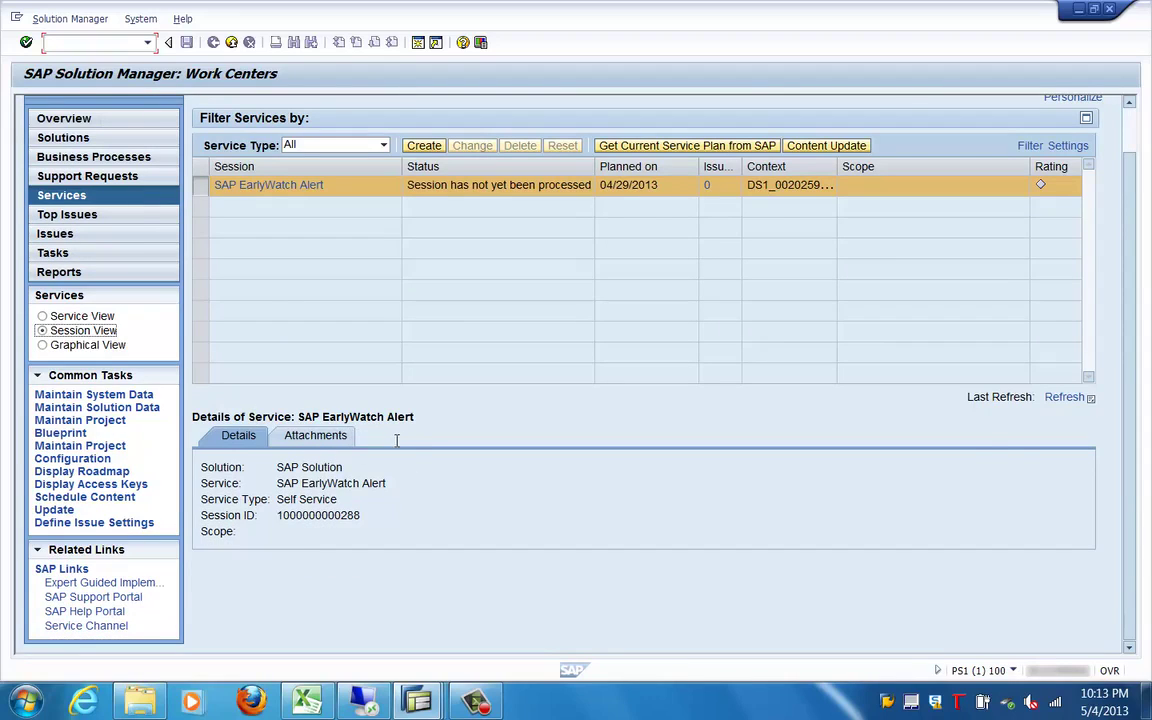
pyautogui.scroll(1, 420, 466)
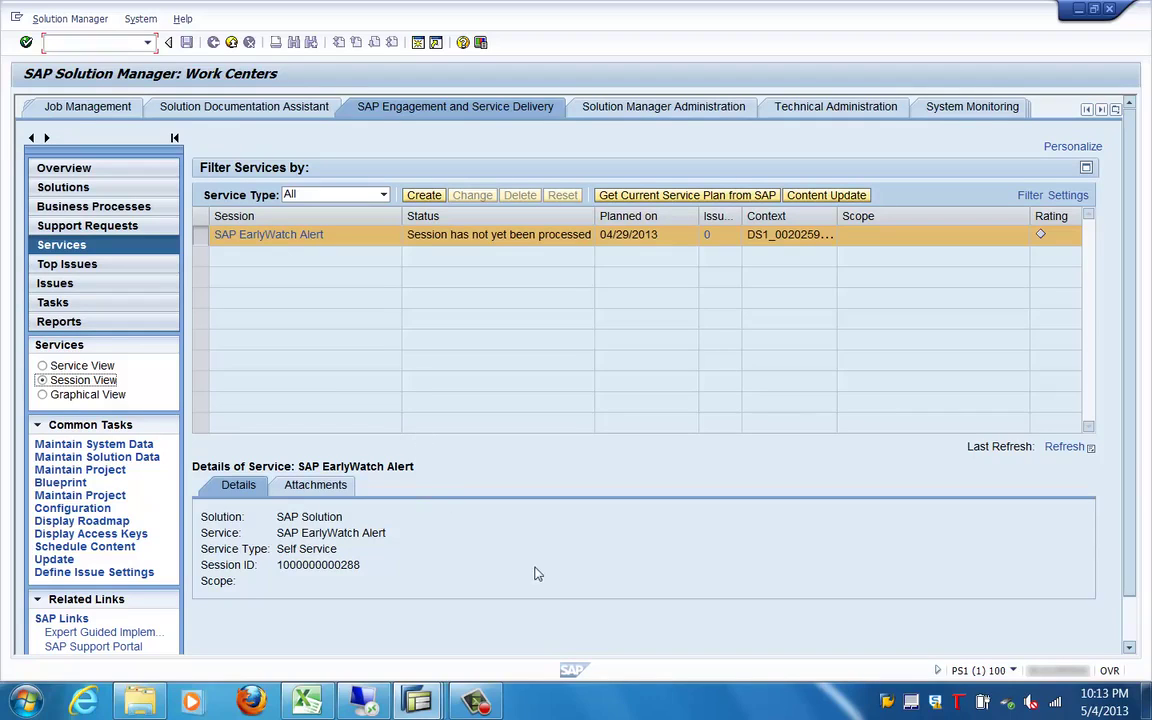
pyautogui.click(316, 489)
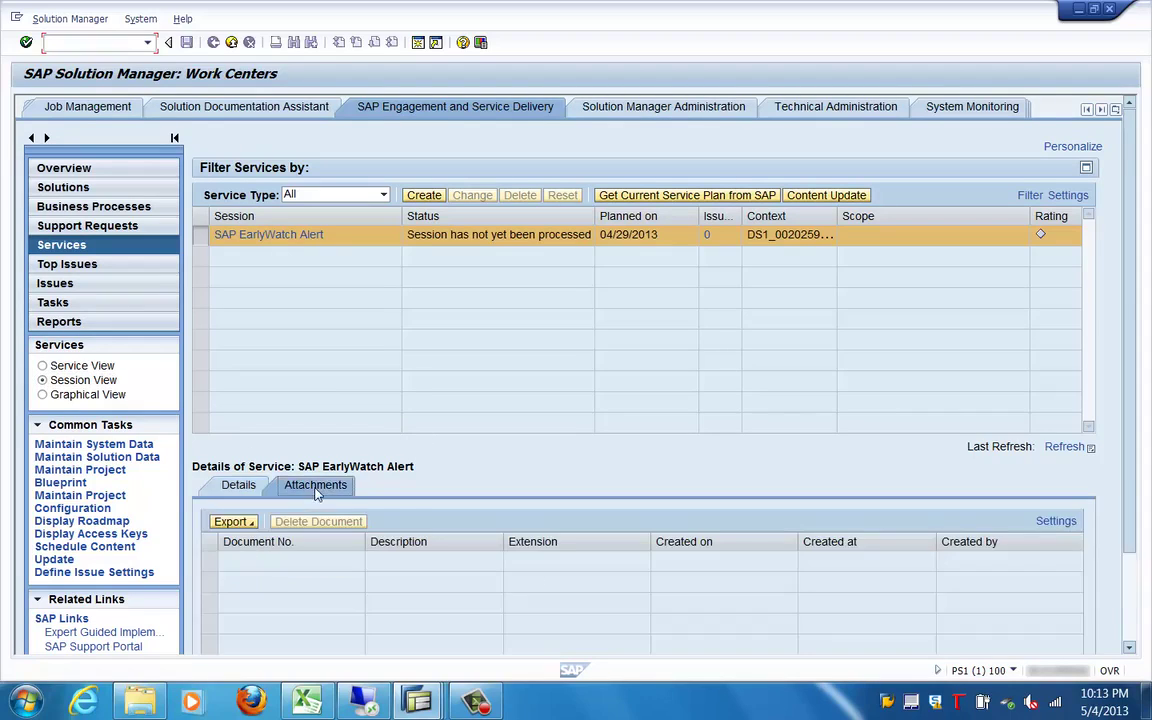
# Step: View the Top Issues list and the Issues list for the SAP Solution
pyautogui.click(68, 265)
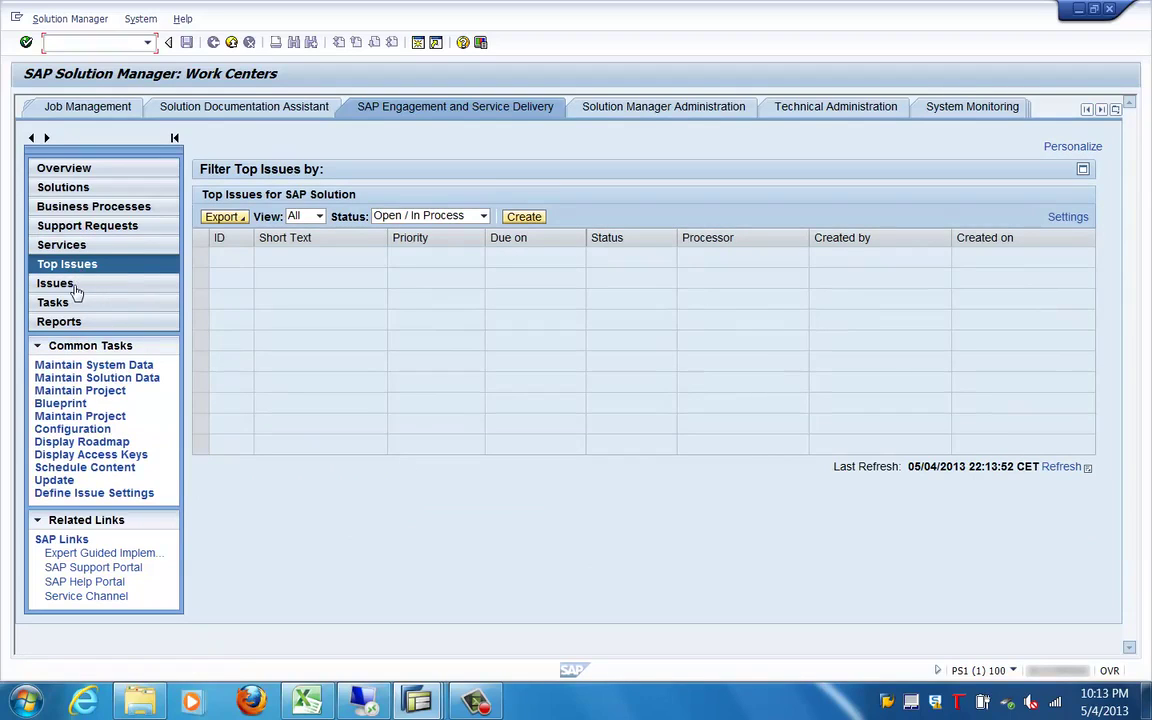
pyautogui.click(74, 286)
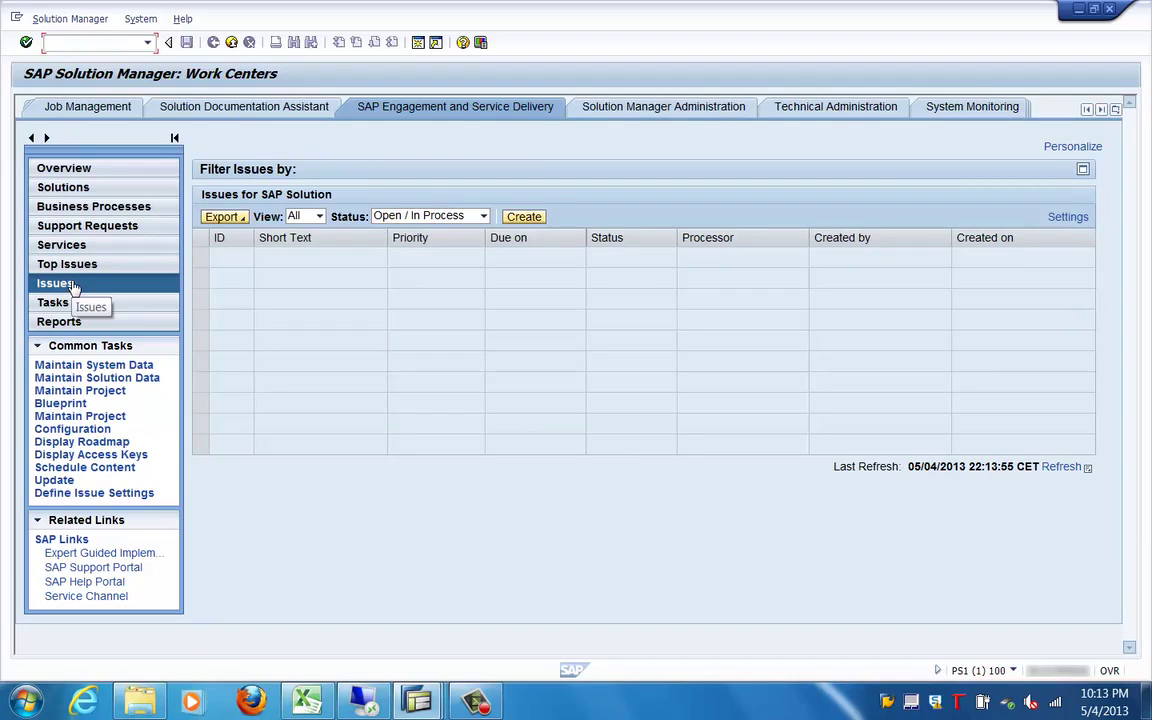
# Step: Examine the Business Processes view for the SAP Solution, including its Interfaces and Process Graphic details
pyautogui.click(70, 206)
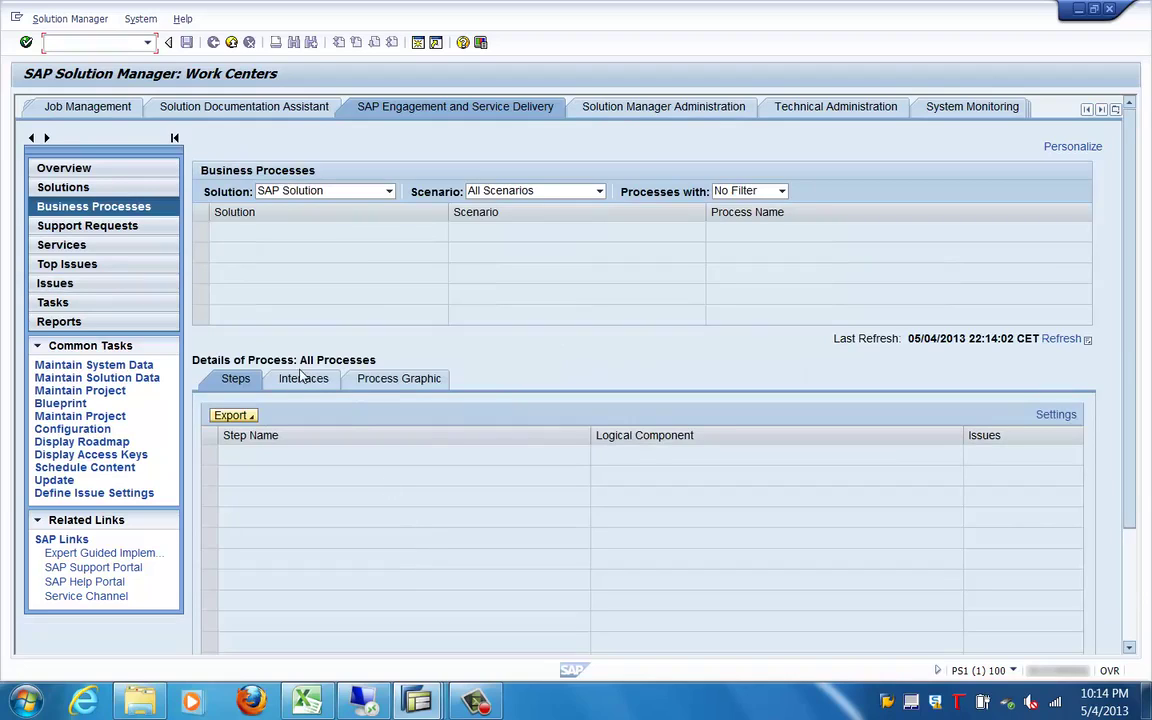
pyautogui.click(307, 385)
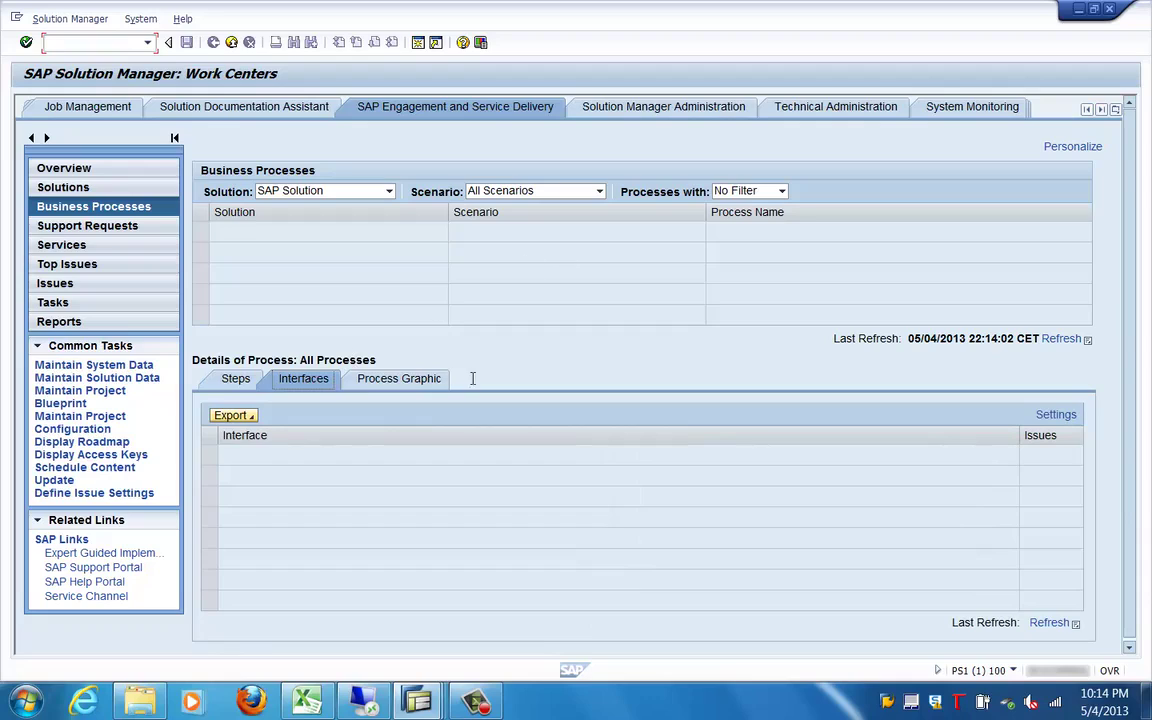
pyautogui.click(402, 386)
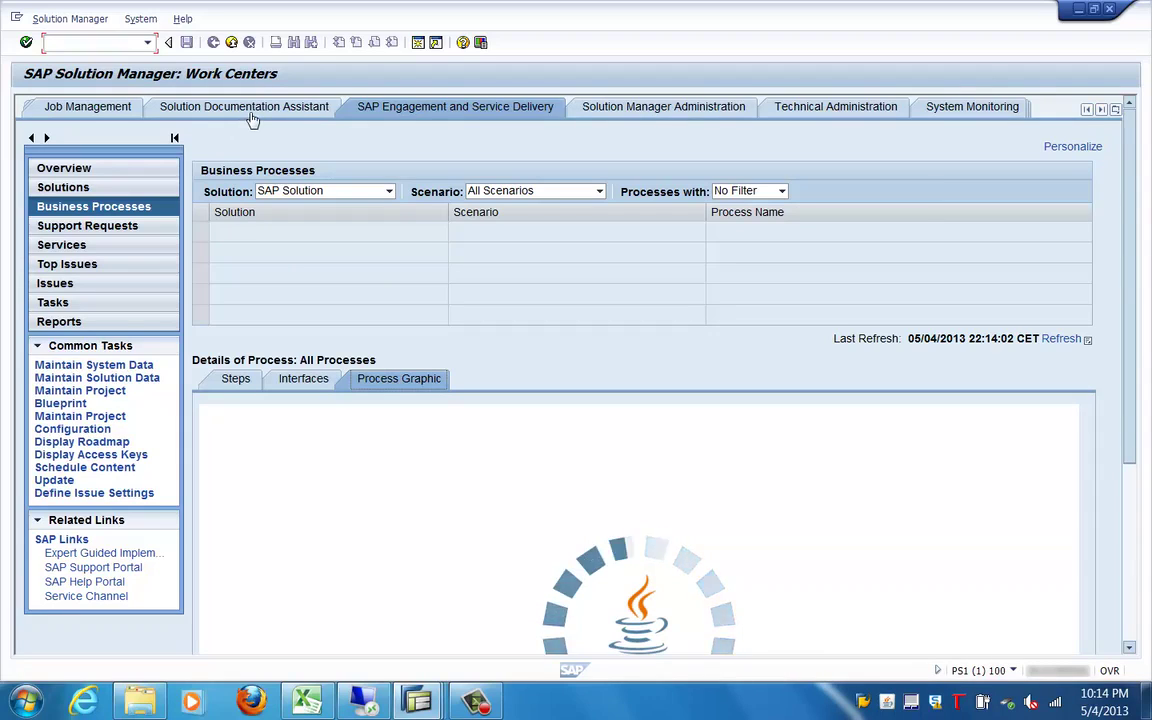
pyautogui.scroll(-5, 1137, 546)
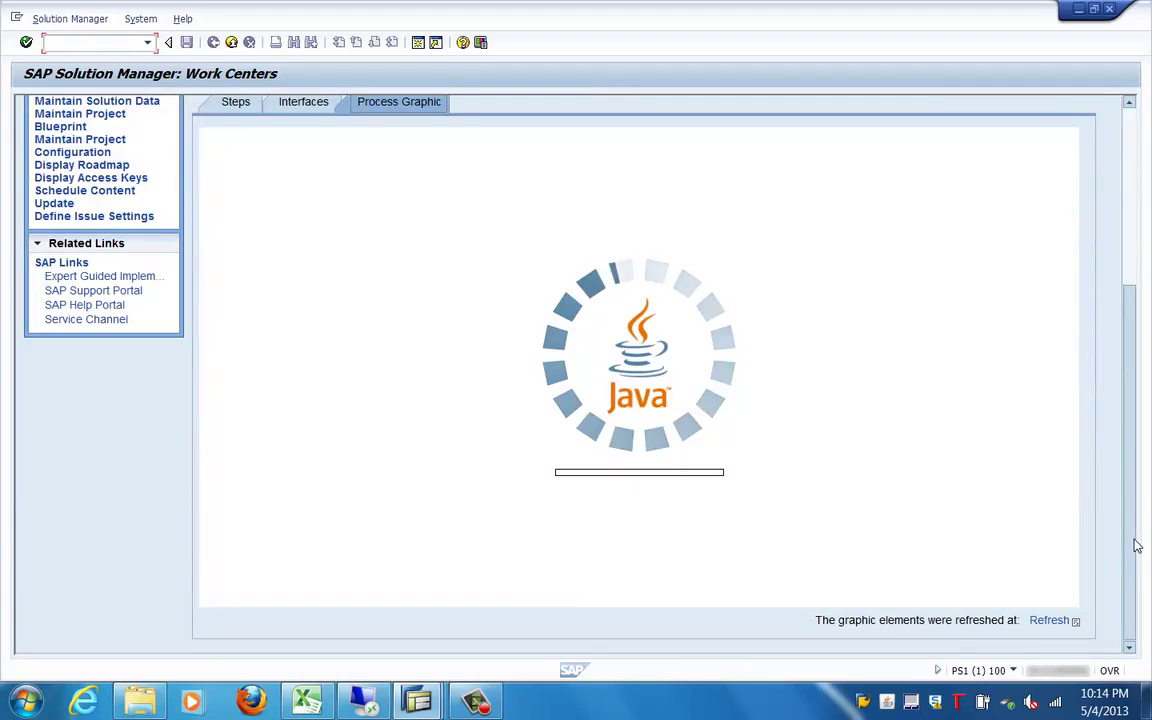
pyautogui.scroll(2, 1139, 540)
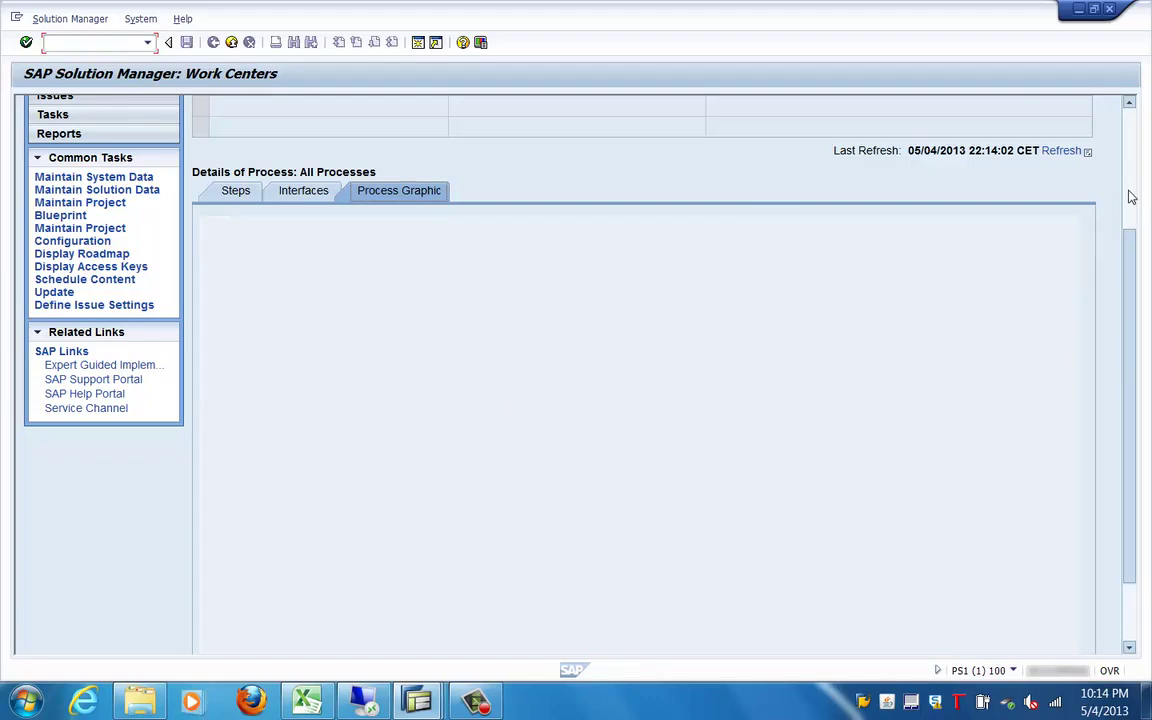
pyautogui.scroll(5, 1126, 200)
pyautogui.scroll(-7, 1140, 330)
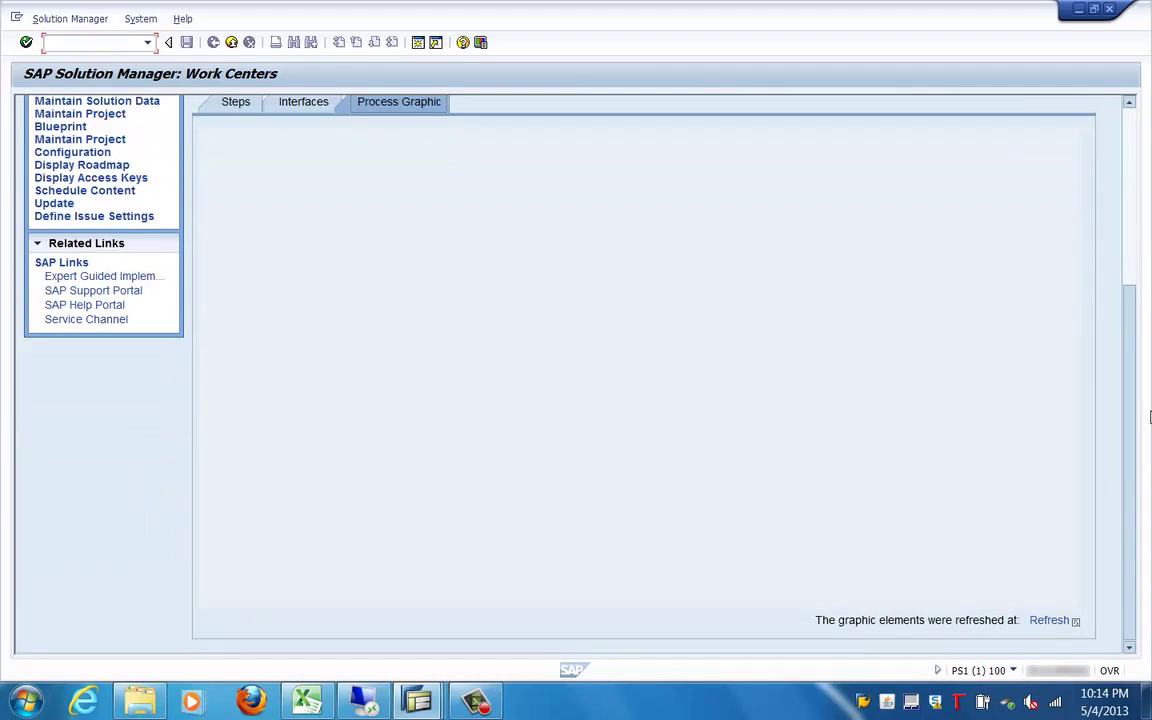
pyautogui.scroll(5, 1147, 188)
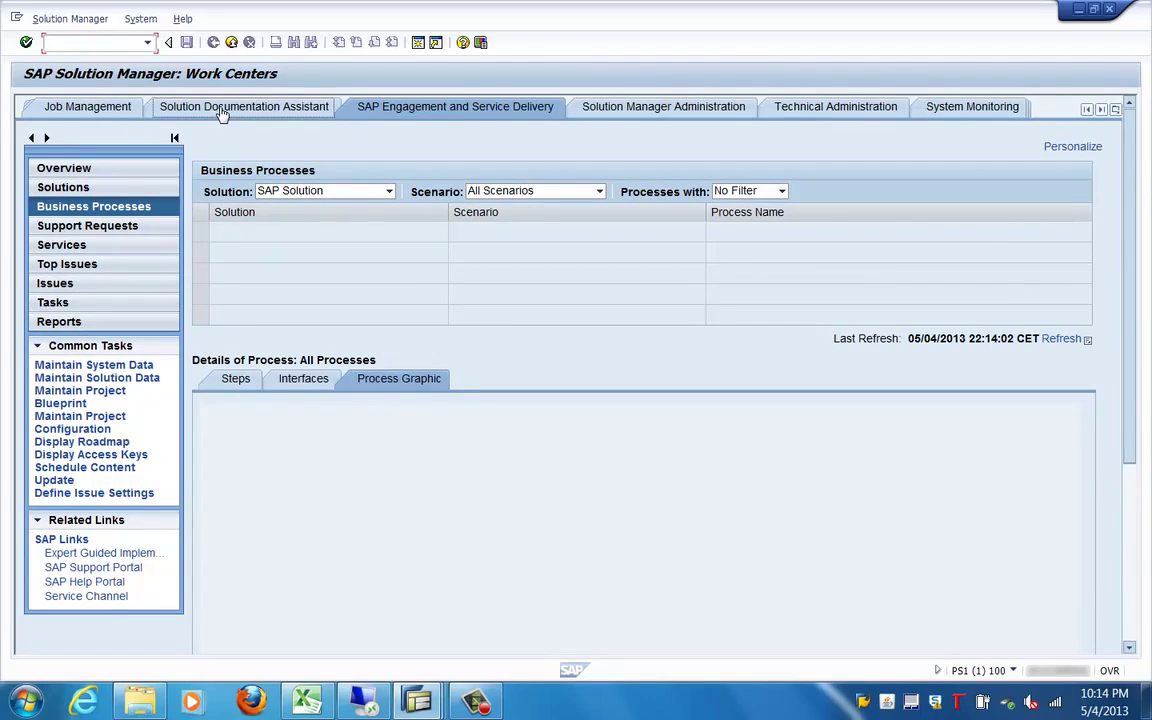
# Step: View the Solution Documentation Assistant overview and the Job Management work center overview
pyautogui.click(214, 111)
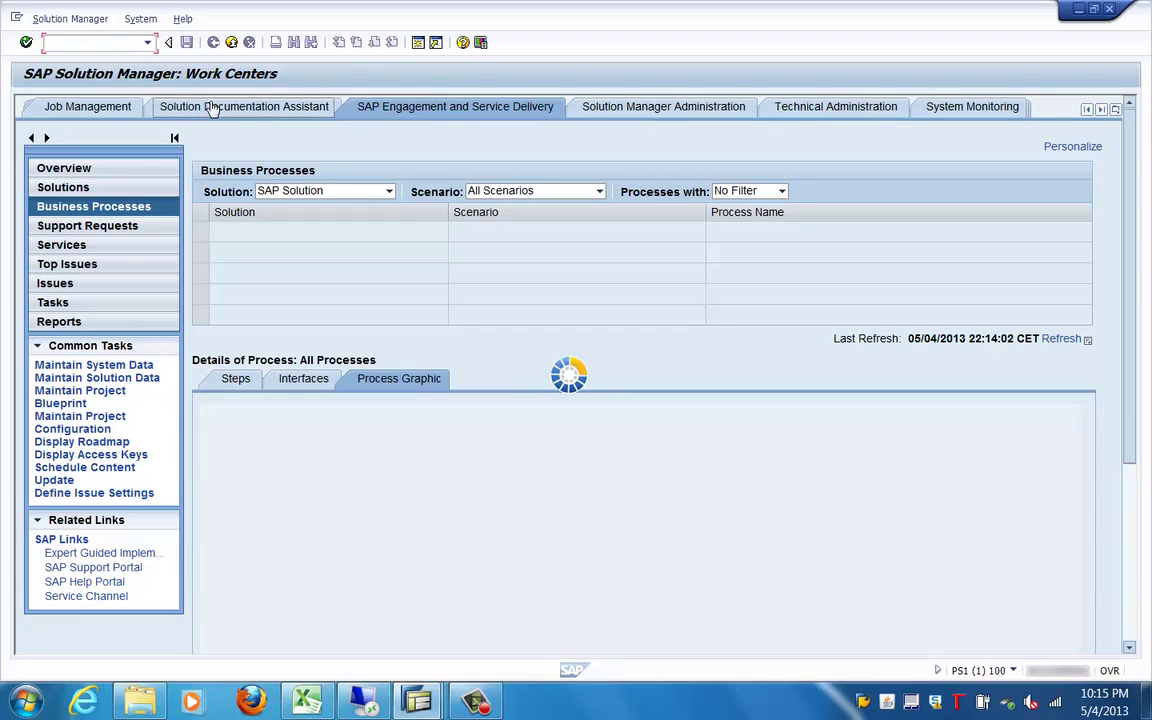
pyautogui.click(212, 108)
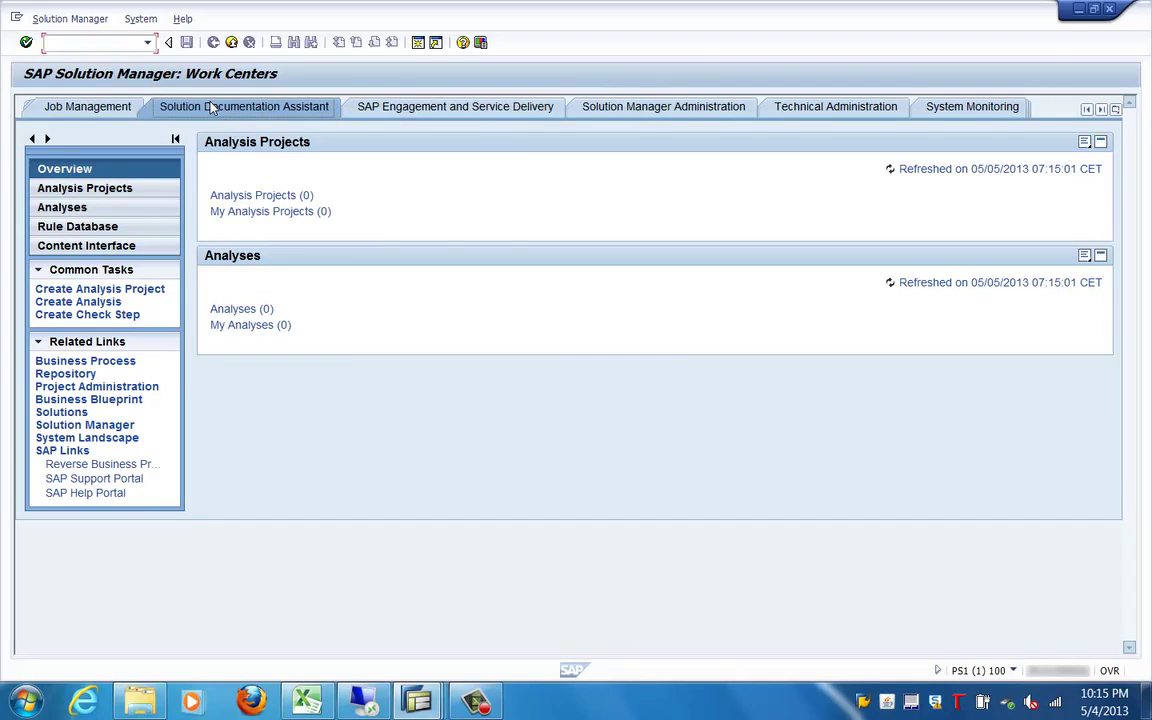
pyautogui.click(108, 112)
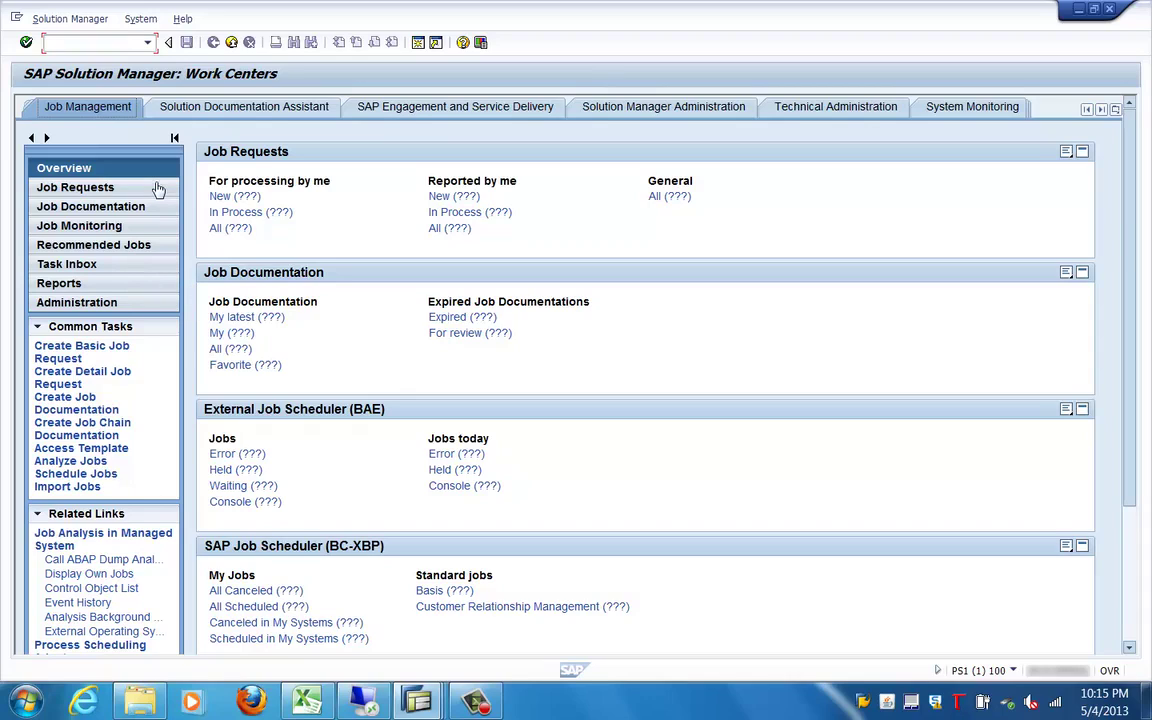
# Step: Open the Implementation / Upgrade work center from the list of all work centers
pyautogui.click(1114, 111)
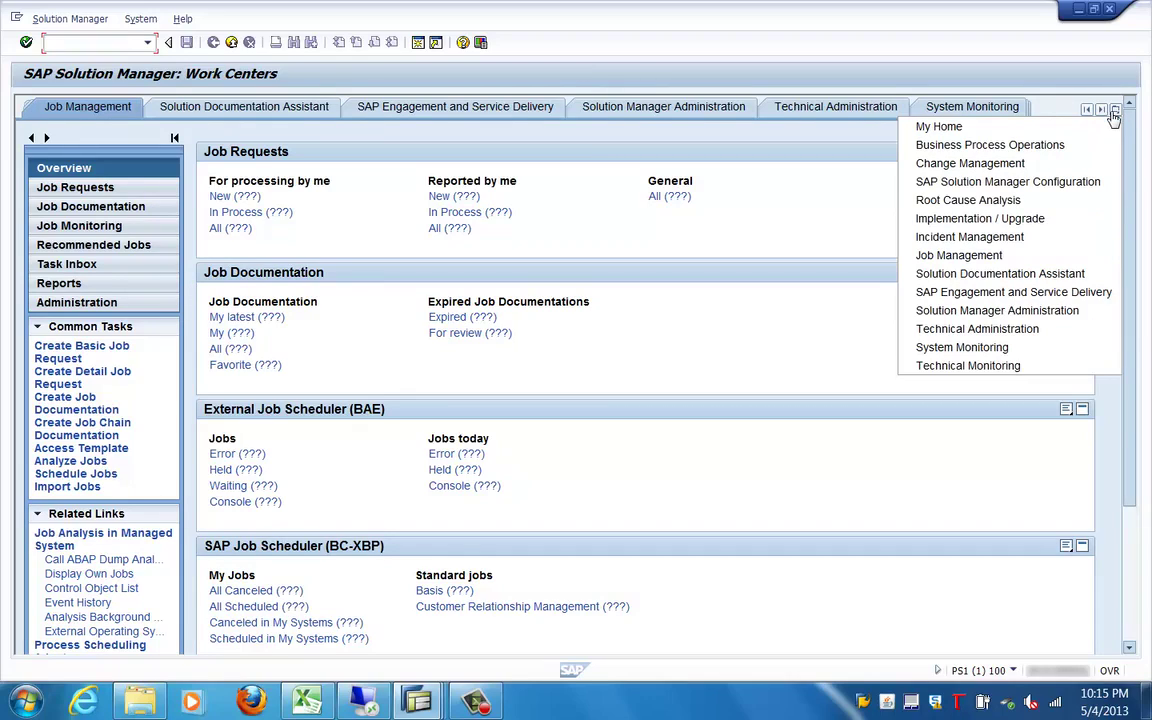
pyautogui.click(1036, 219)
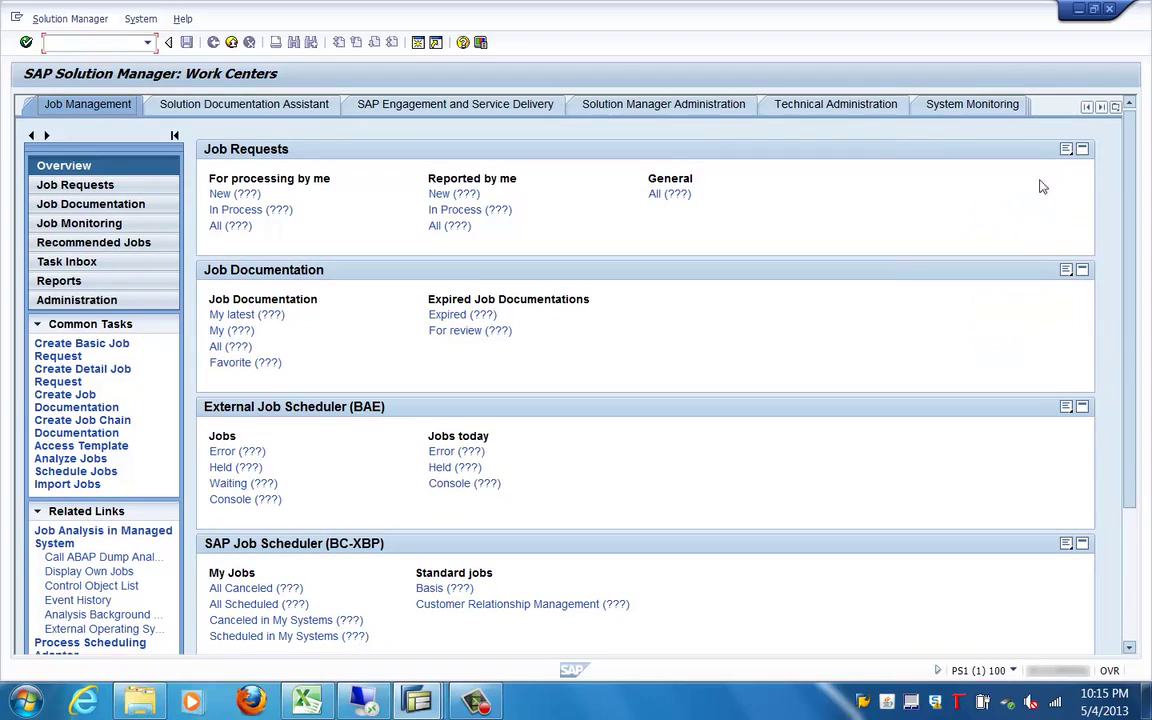
pyautogui.click(1115, 106)
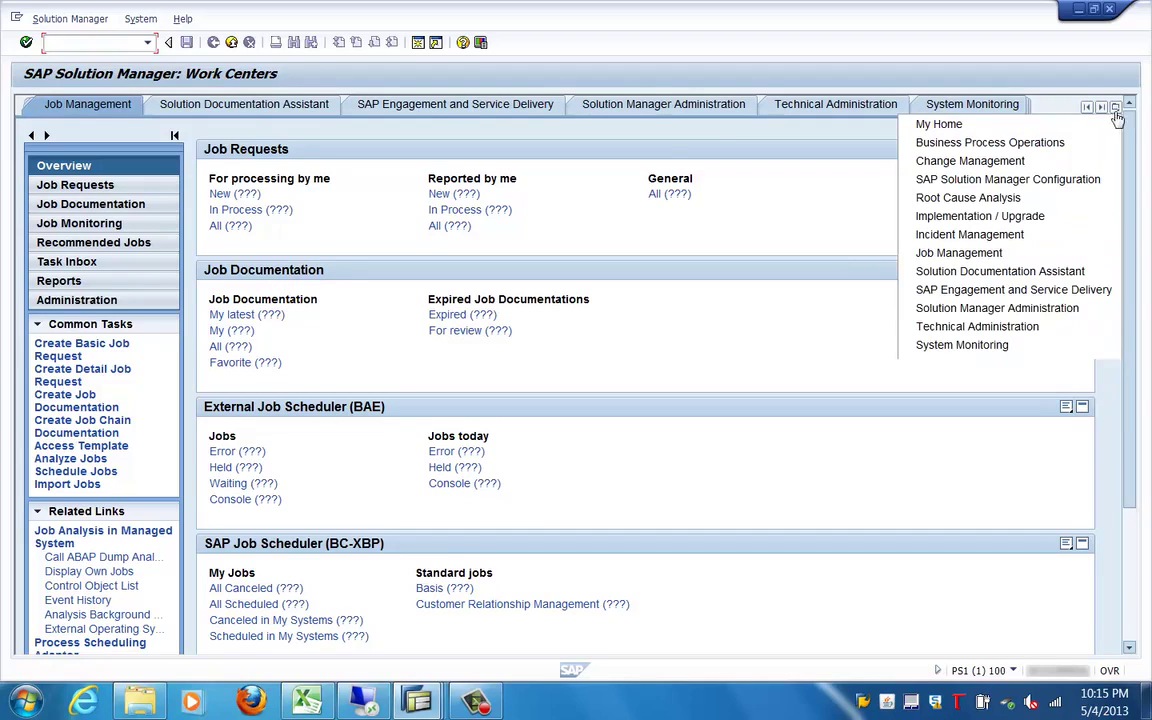
pyautogui.click(1000, 217)
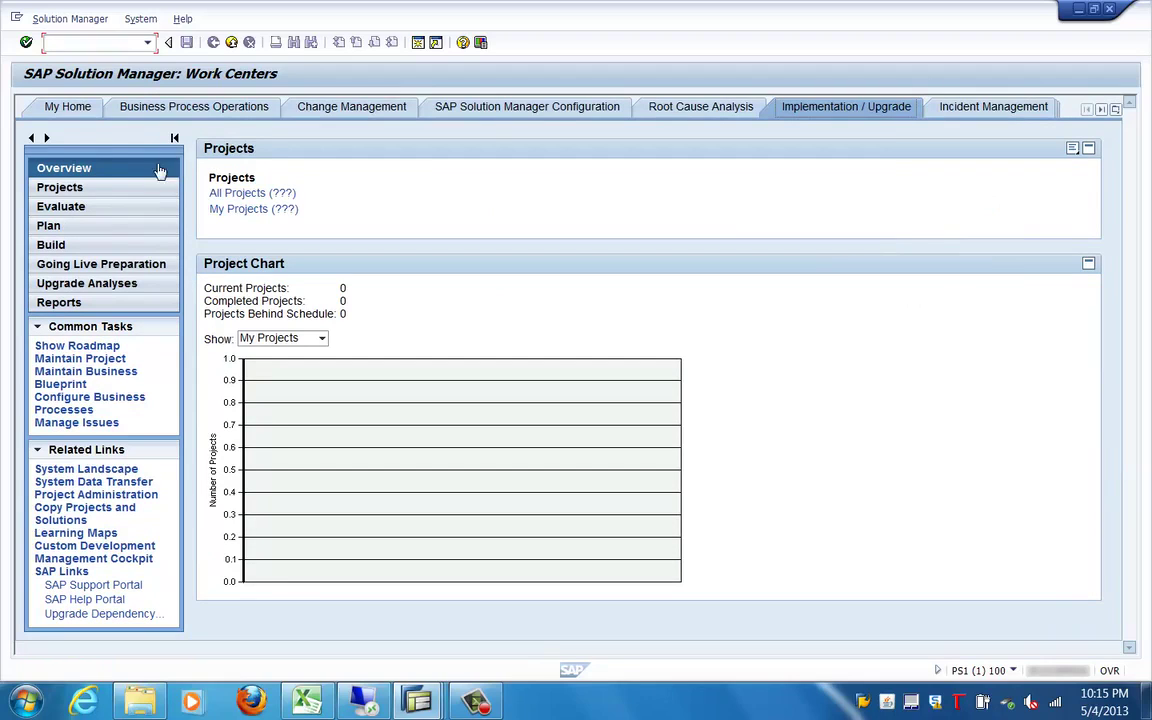
# Step: View the Test1 project in the Implementation / Upgrade projects list, including its Goto options, project details and team members
pyautogui.click(74, 185)
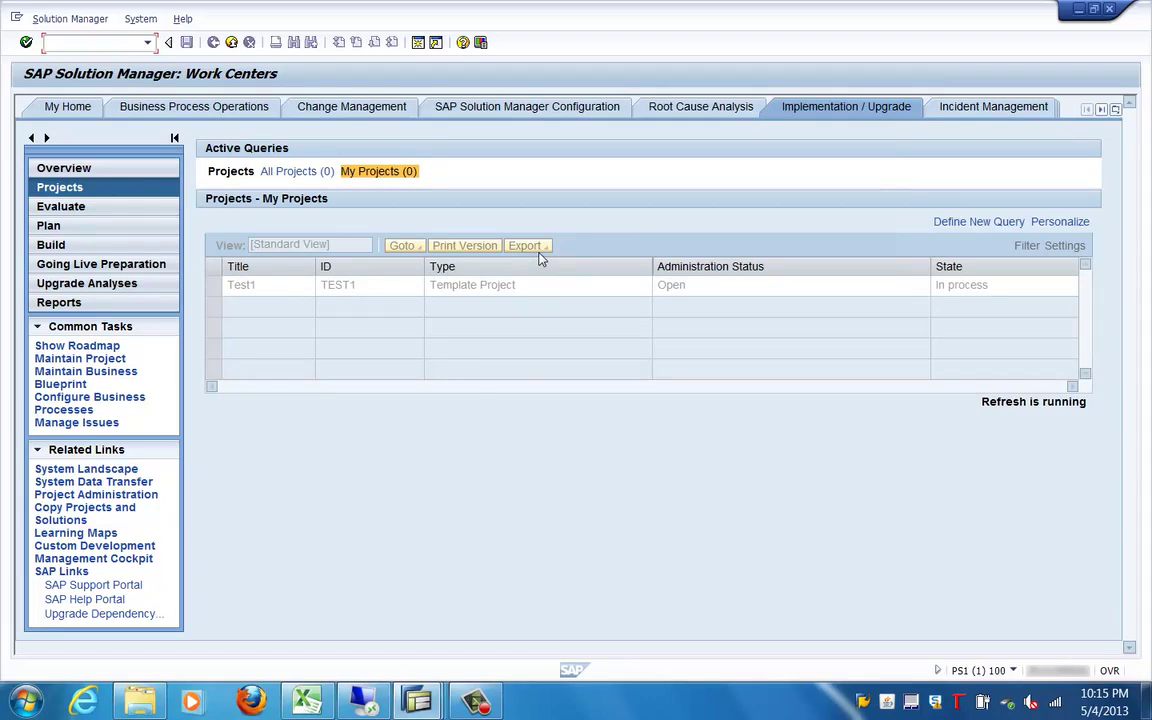
pyautogui.click(408, 248)
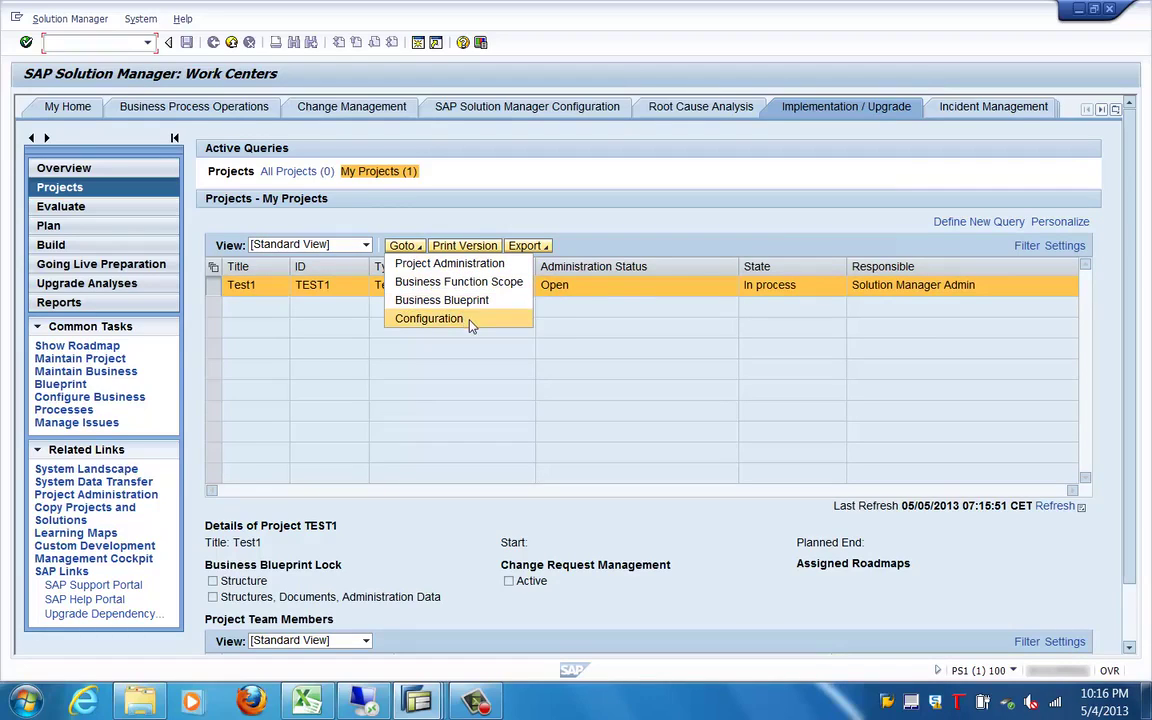
pyautogui.click(745, 569)
pyautogui.scroll(-1, 745, 569)
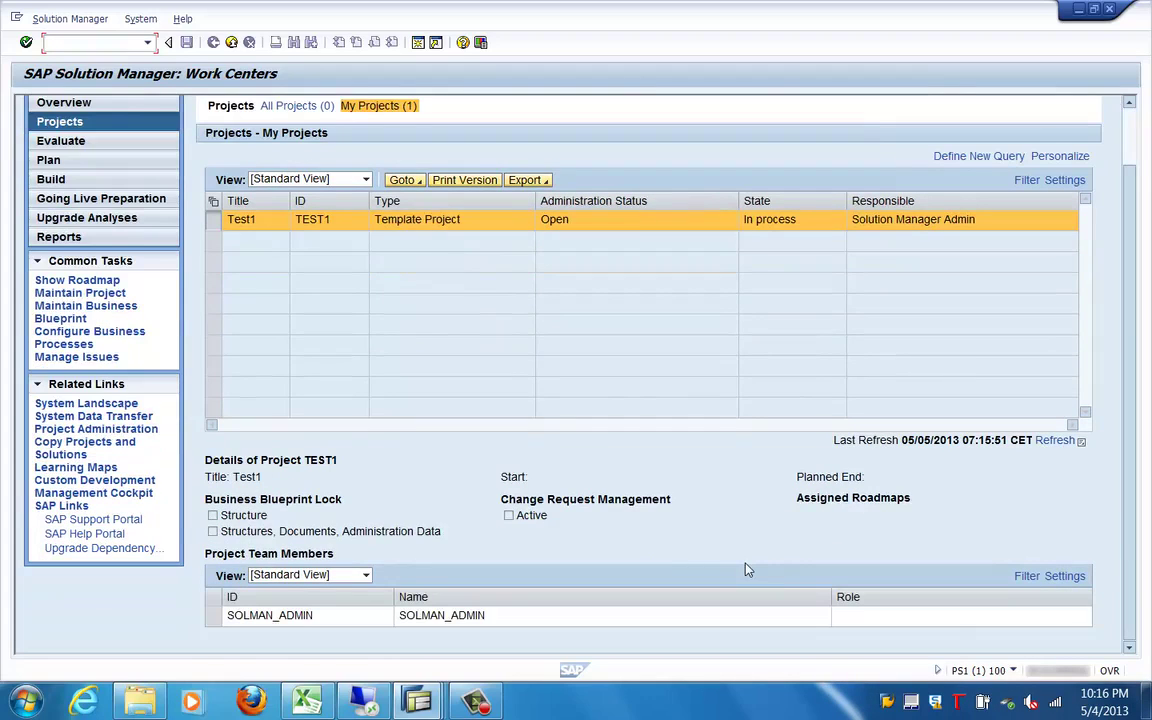
pyautogui.scroll(1, 745, 566)
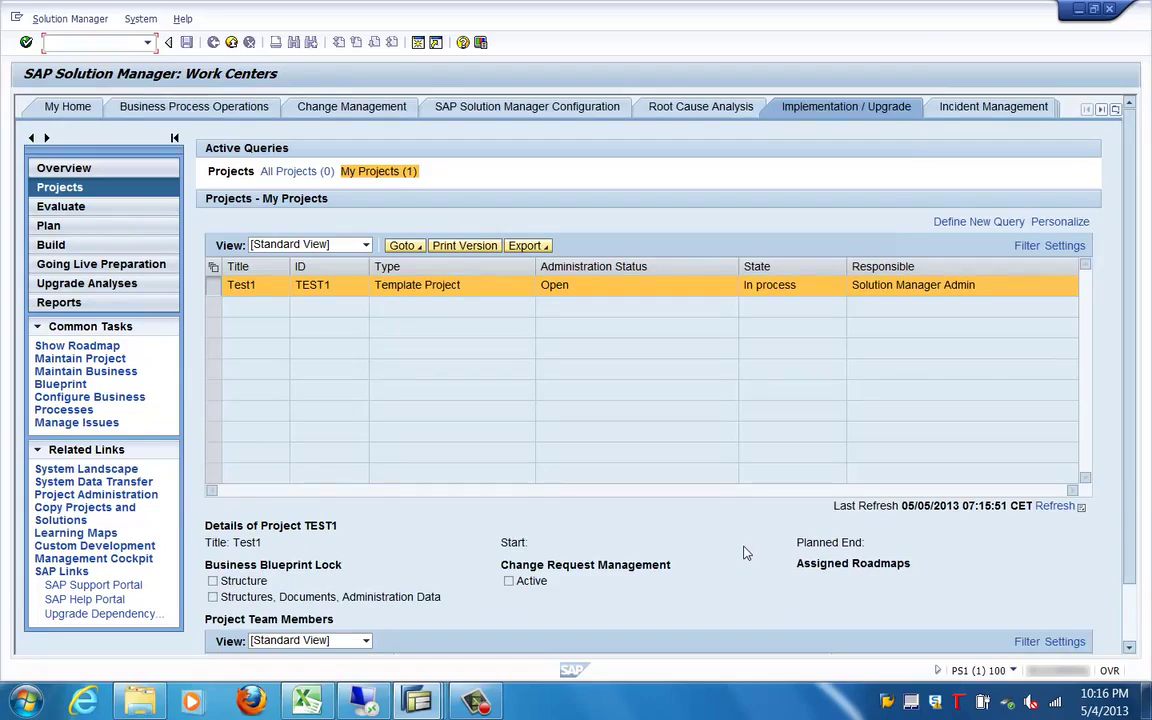
# Step: View the overviews of the Root Cause Analysis and SAP Solution Manager Configuration work centers
pyautogui.click(690, 111)
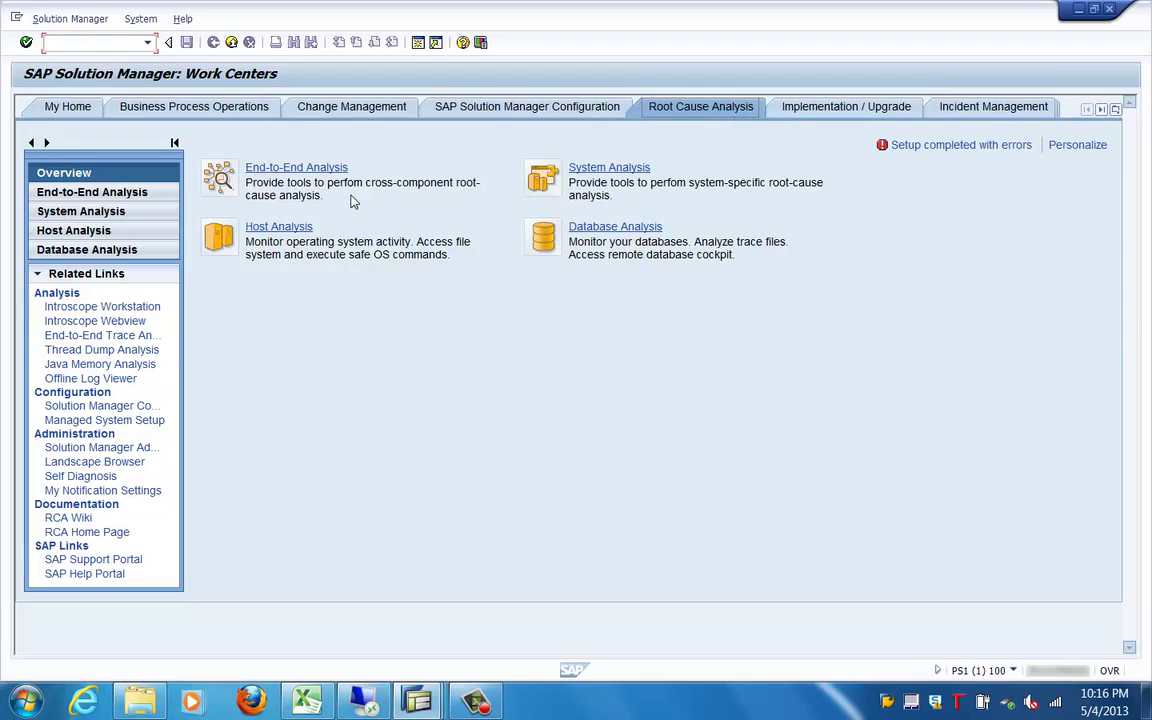
pyautogui.click(486, 110)
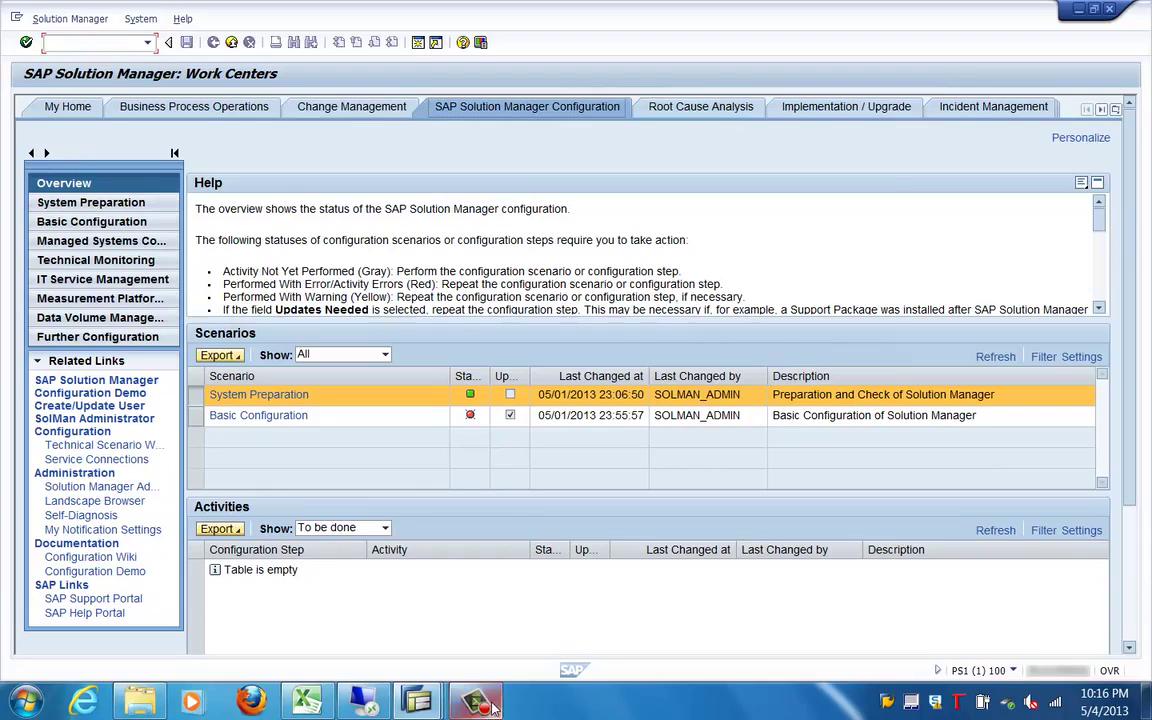
pyautogui.moveTo(478, 706)
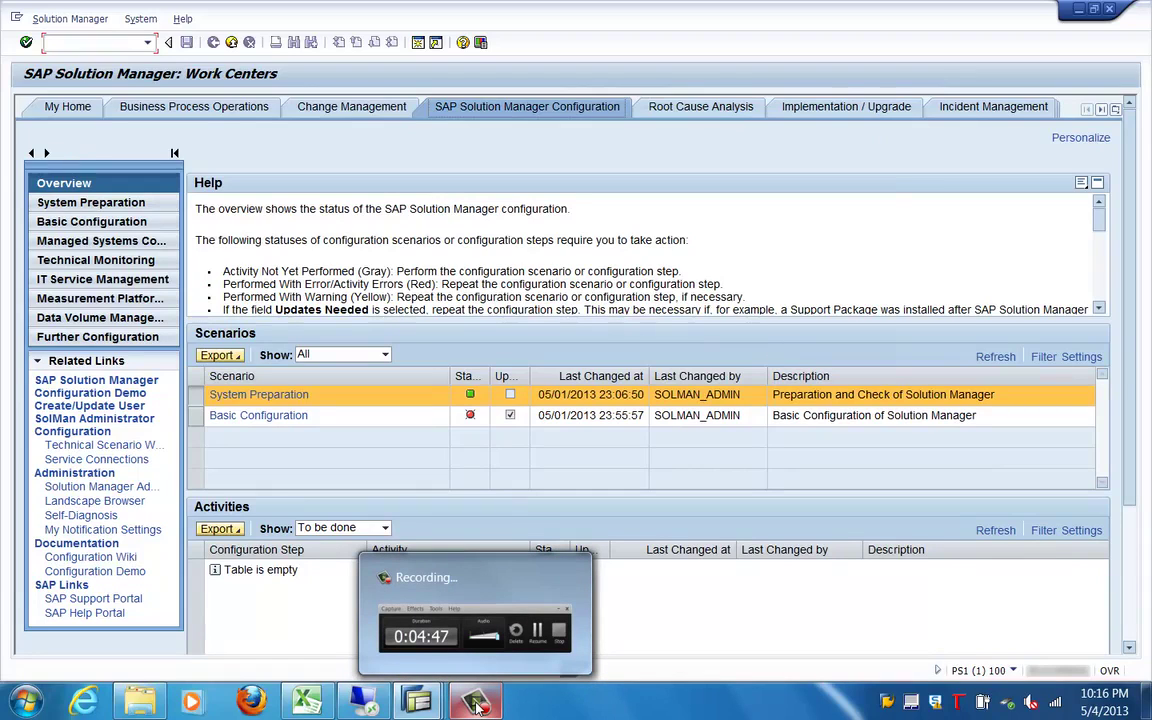
pyautogui.click(478, 706)
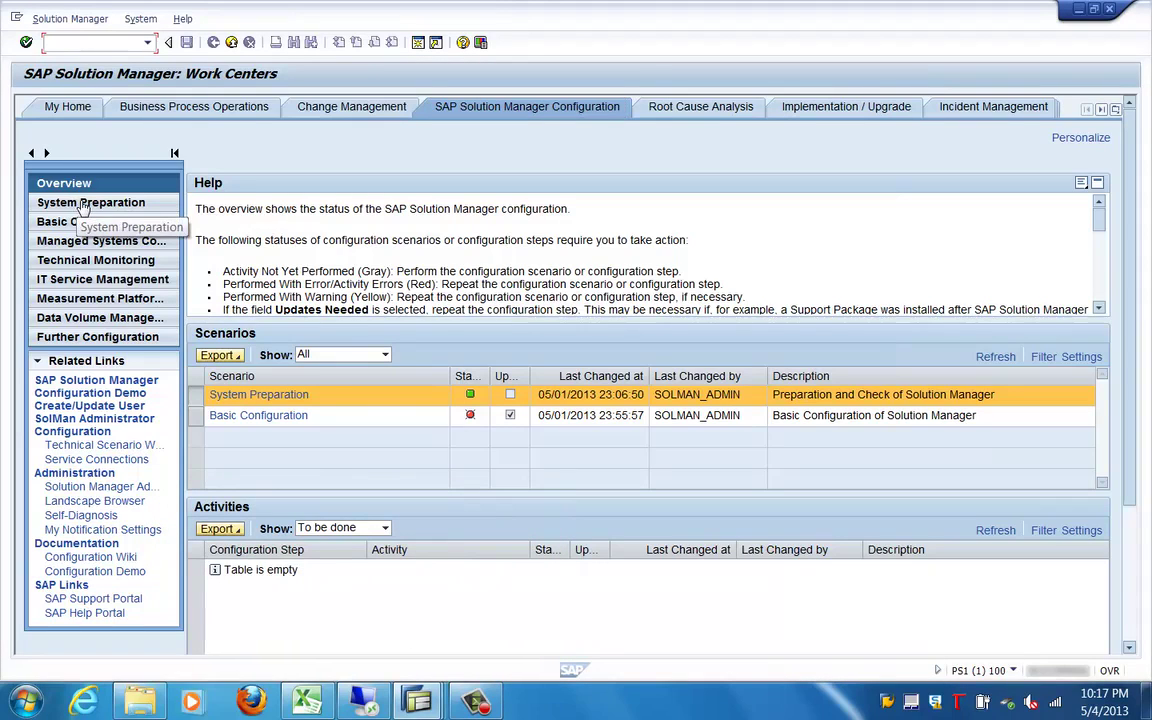
# Step: Look through the configuration scenarios from System Preparation and Basic Configuration to Managed Systems, Technical Monitoring and IT Service Management
pyautogui.click(84, 203)
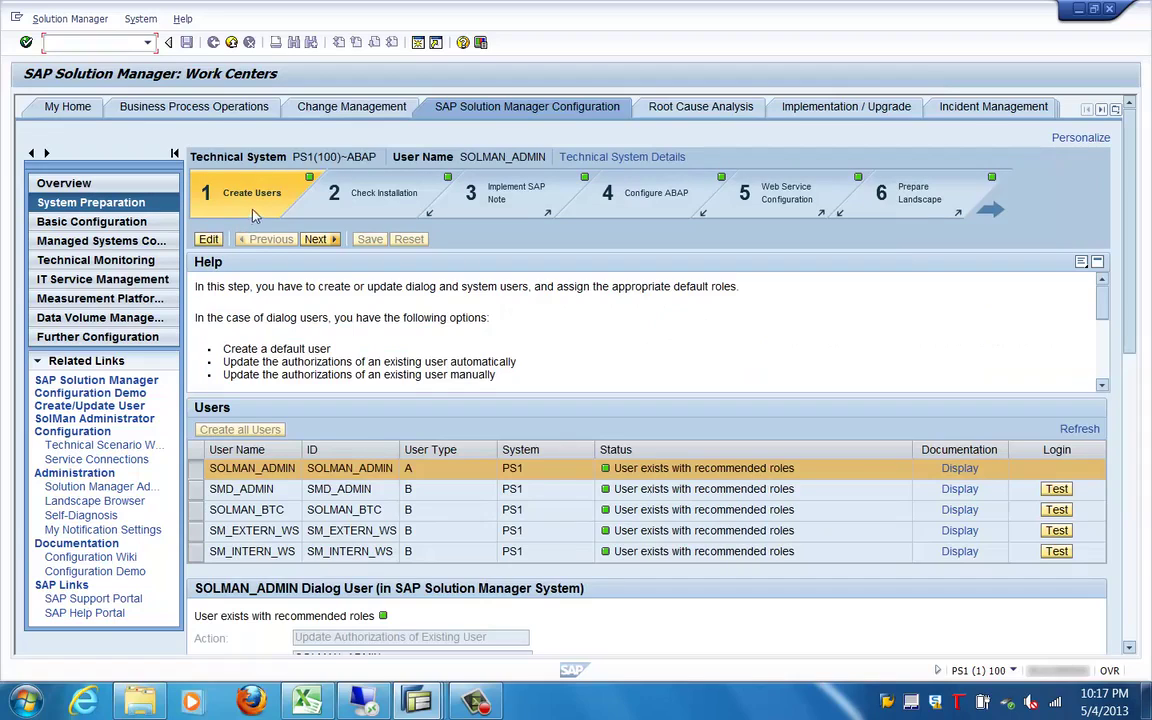
pyautogui.click(105, 231)
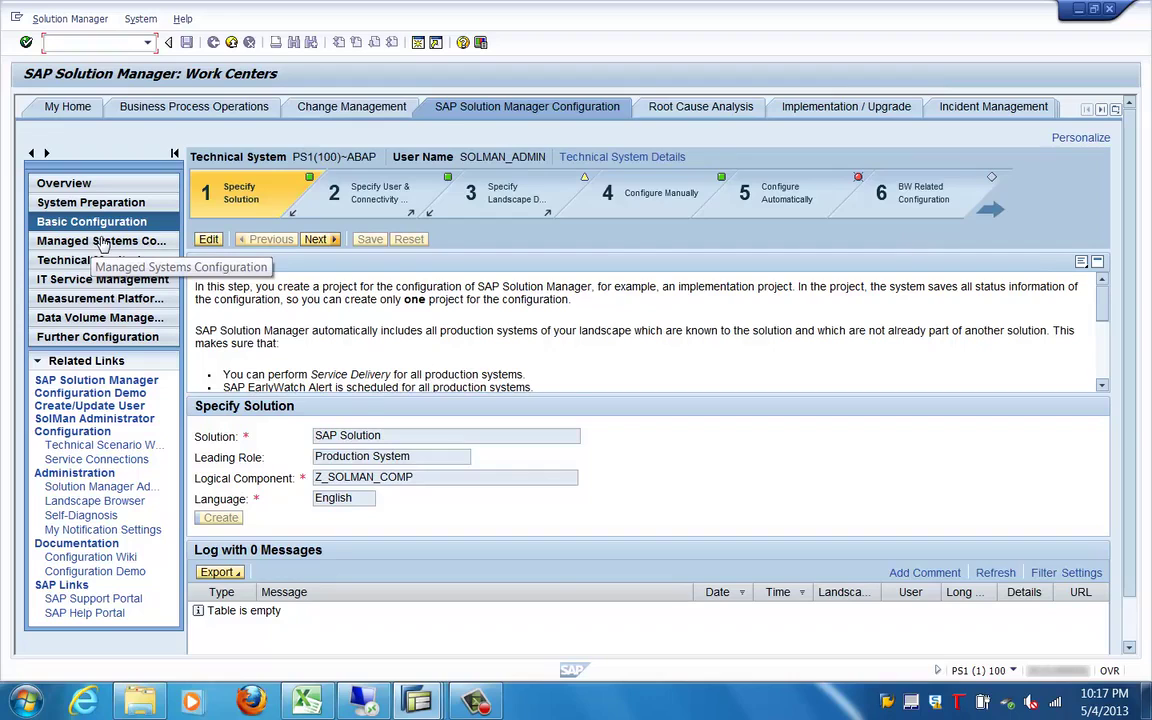
pyautogui.click(103, 244)
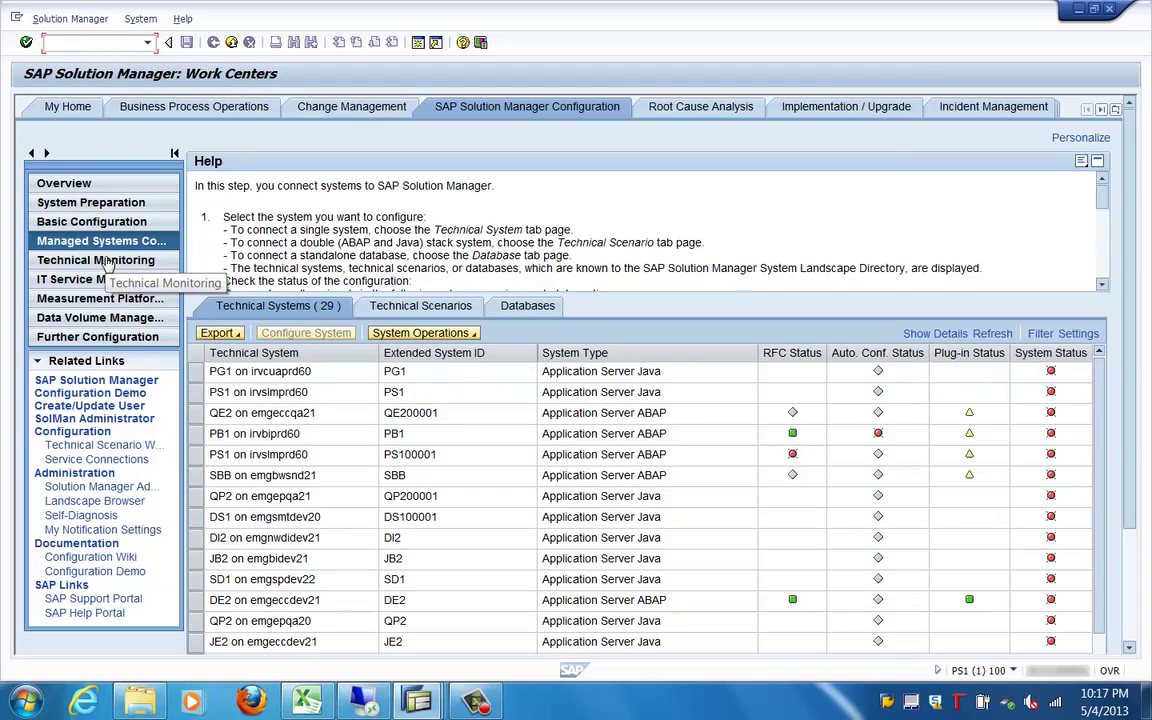
pyautogui.click(108, 263)
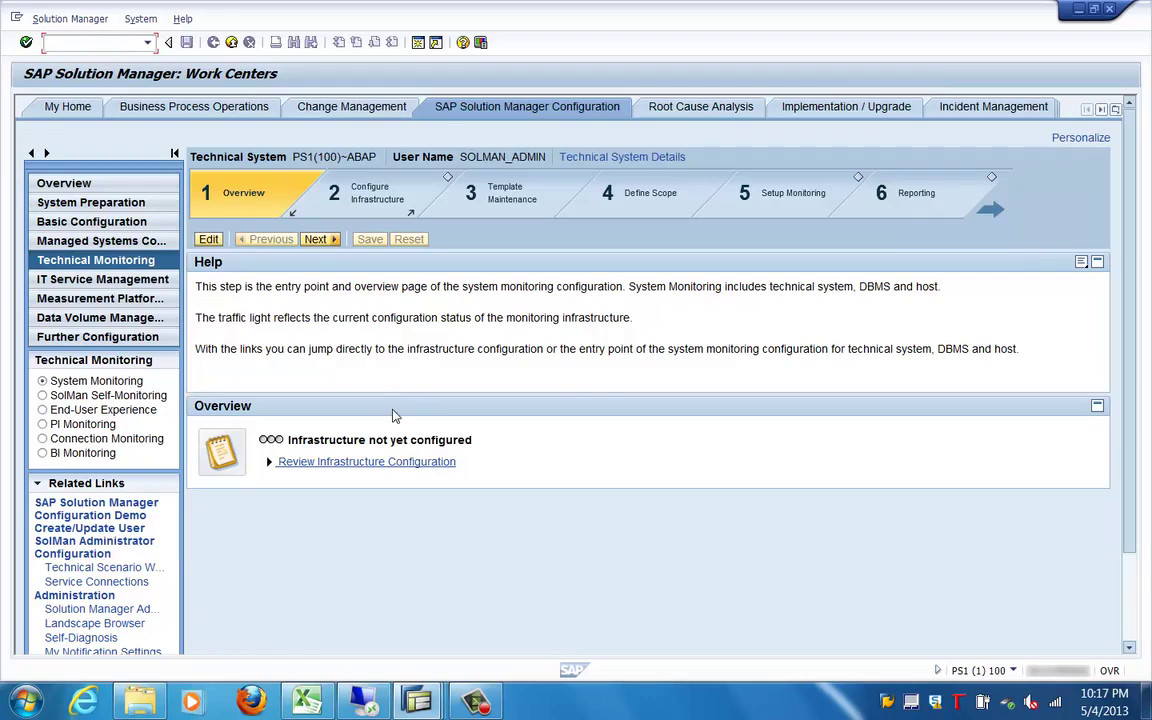
pyautogui.click(315, 239)
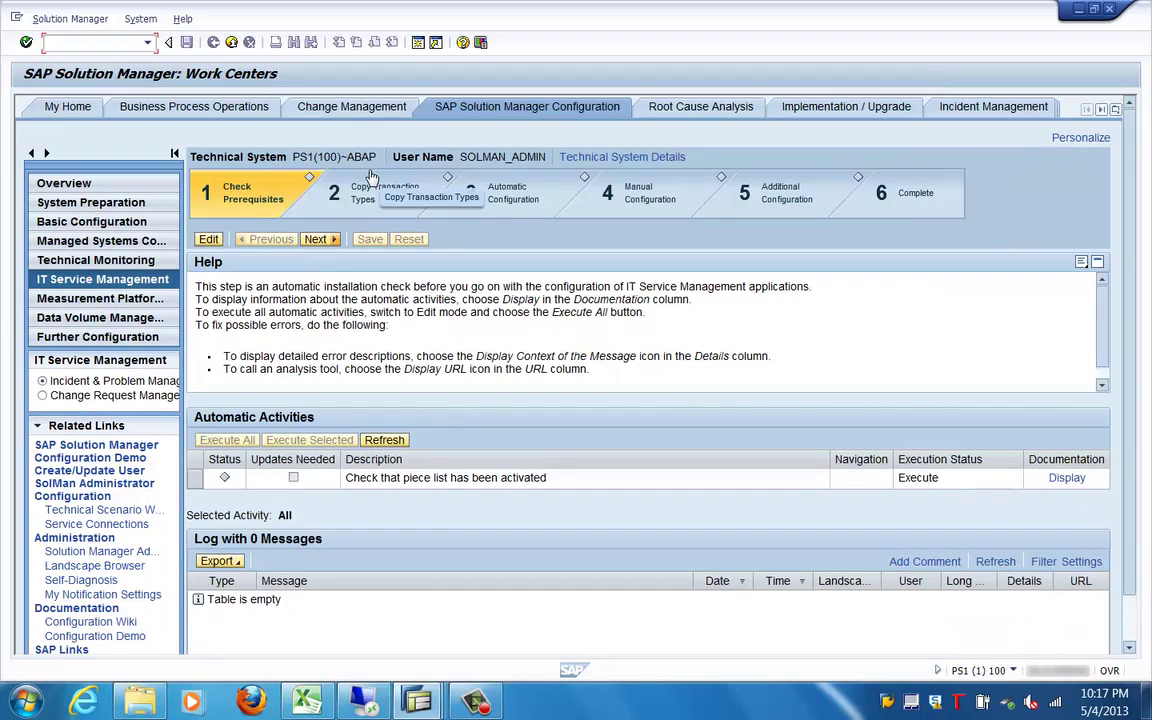
# Step: View the Maintenance Optimizer transactions in the Change Management work center, and leave the work centers
pyautogui.click(352, 107)
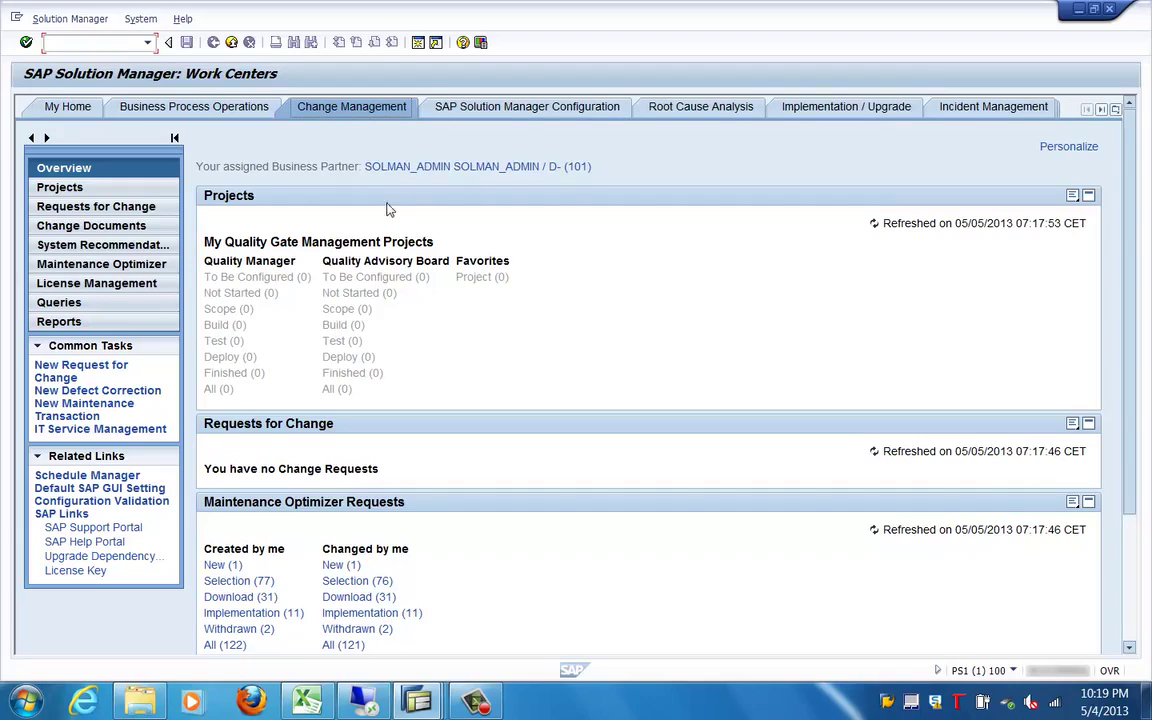
pyautogui.click(130, 265)
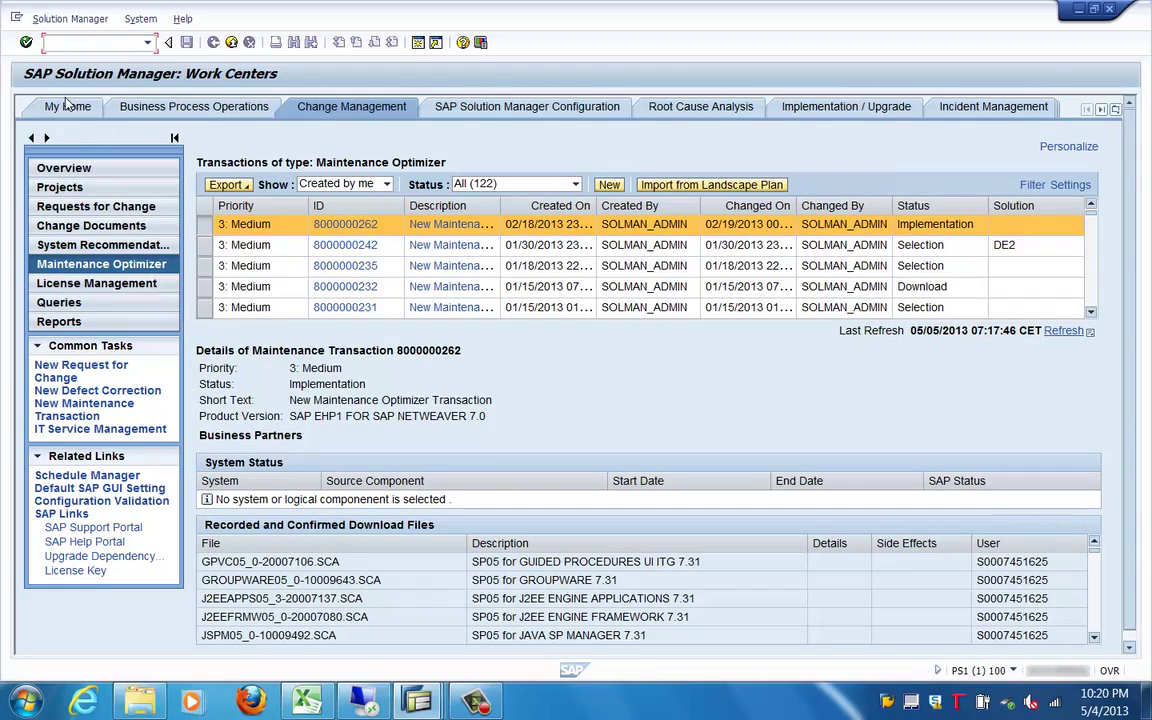
pyautogui.click(231, 43)
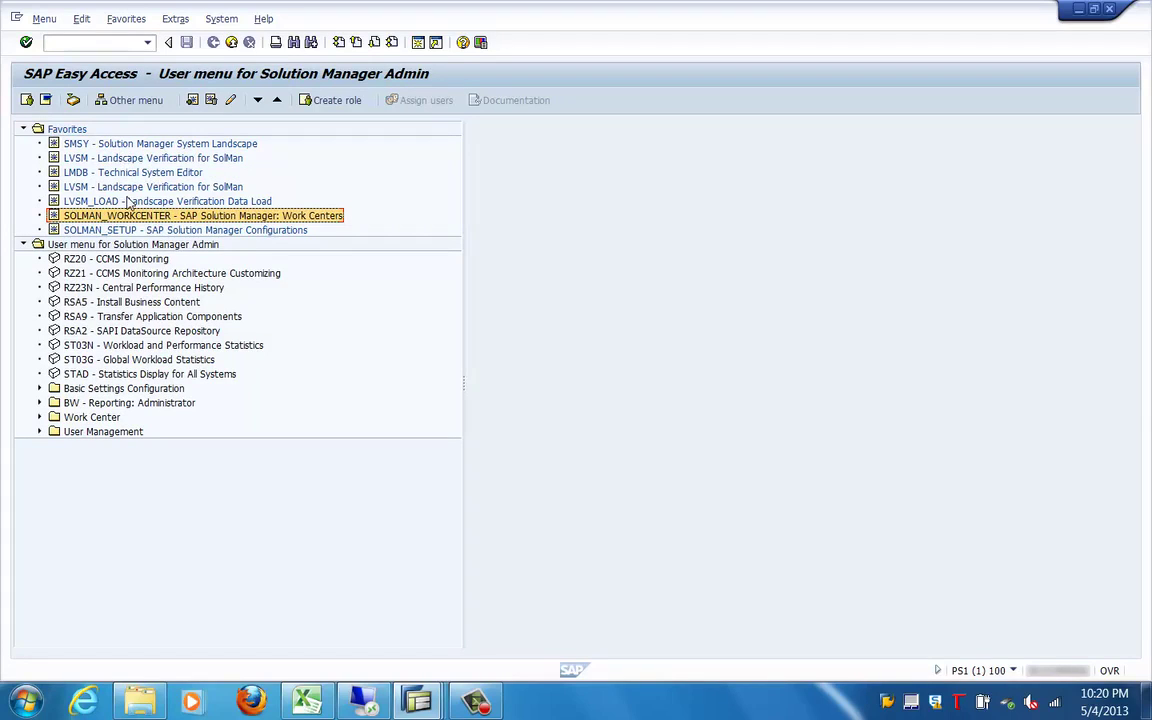
# Step: Point out the landscape verification and LMDB favorites, and open SMSY - Solution Manager System Landscape
pyautogui.click(127, 188)
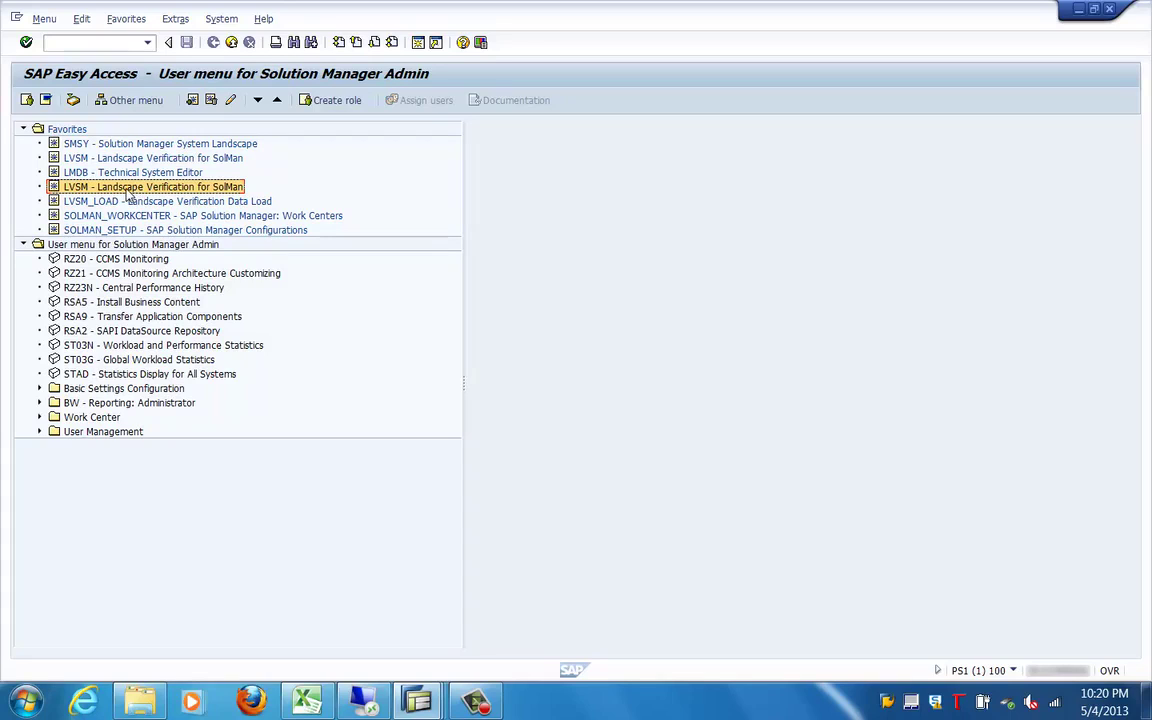
pyautogui.click(141, 173)
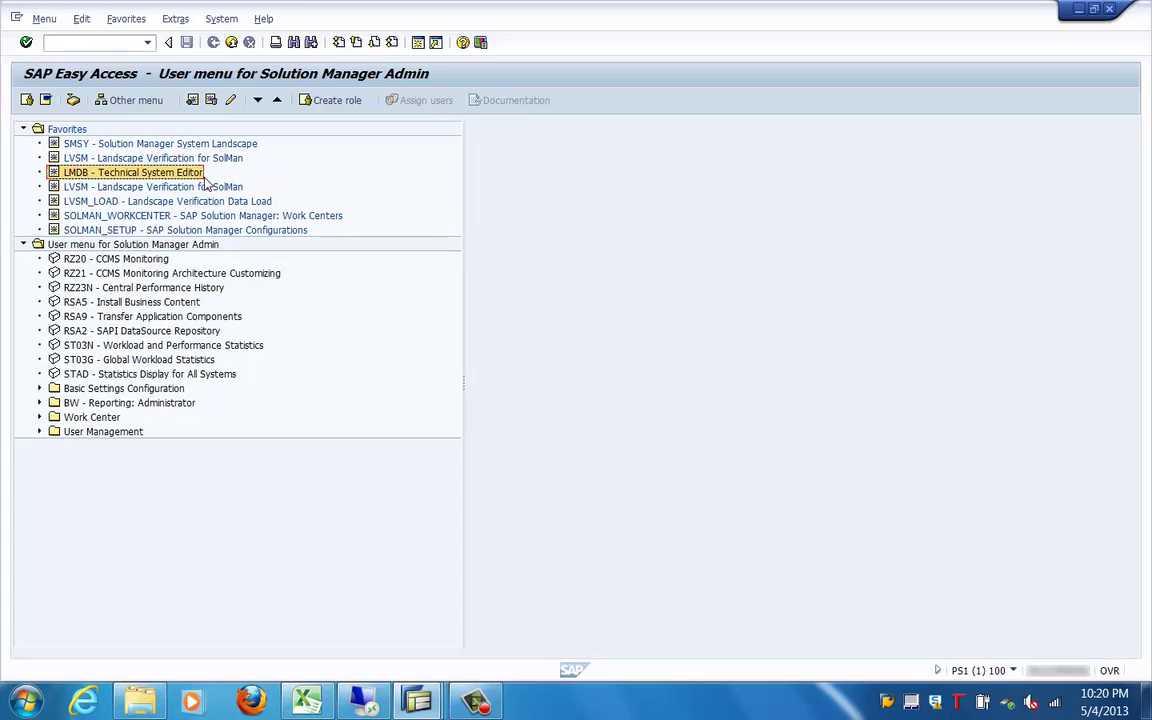
pyautogui.click(103, 158)
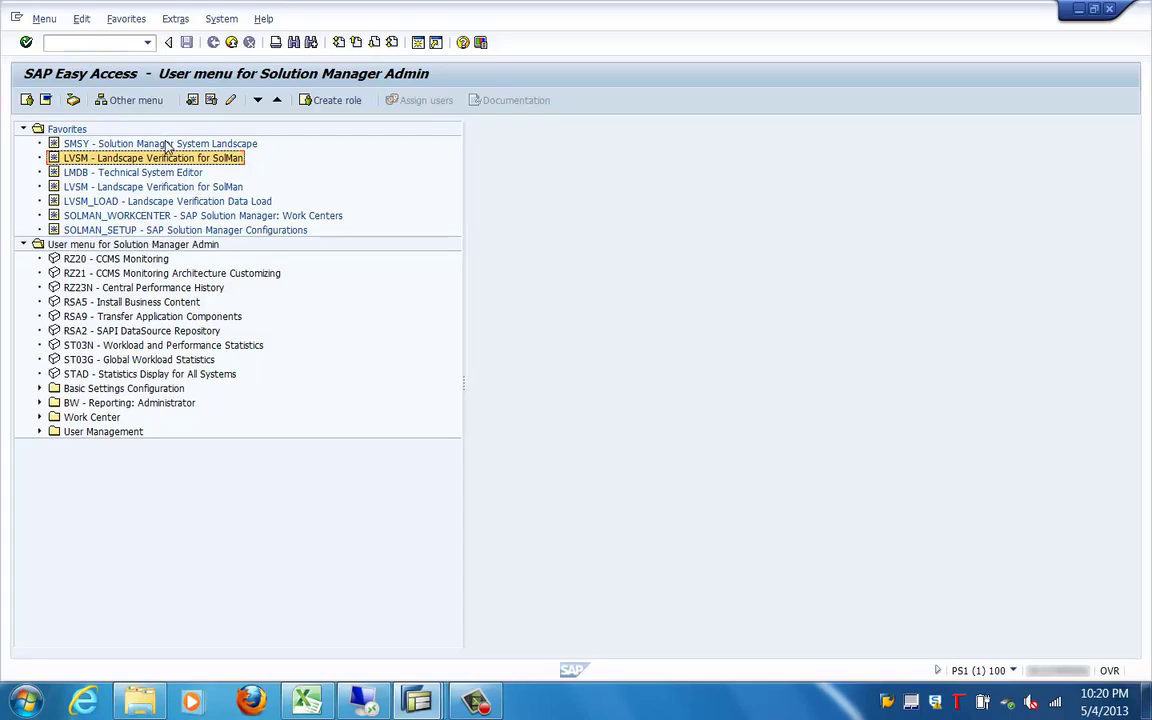
pyautogui.click(150, 142)
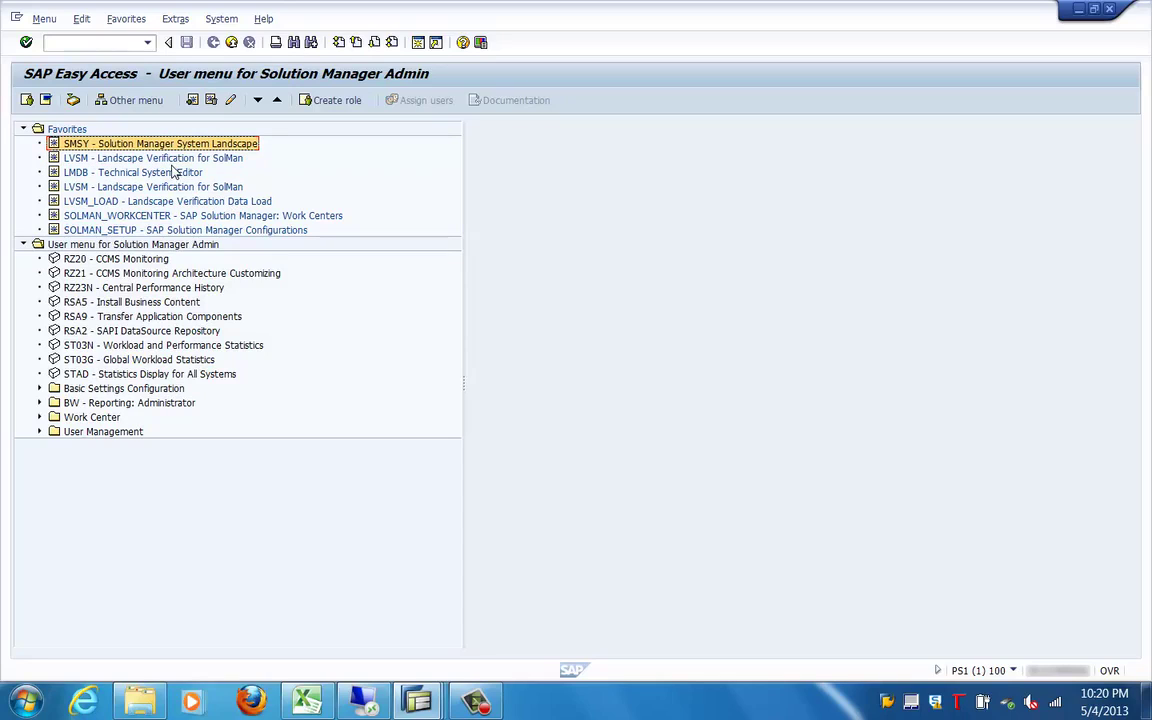
pyautogui.doubleClick(125, 144)
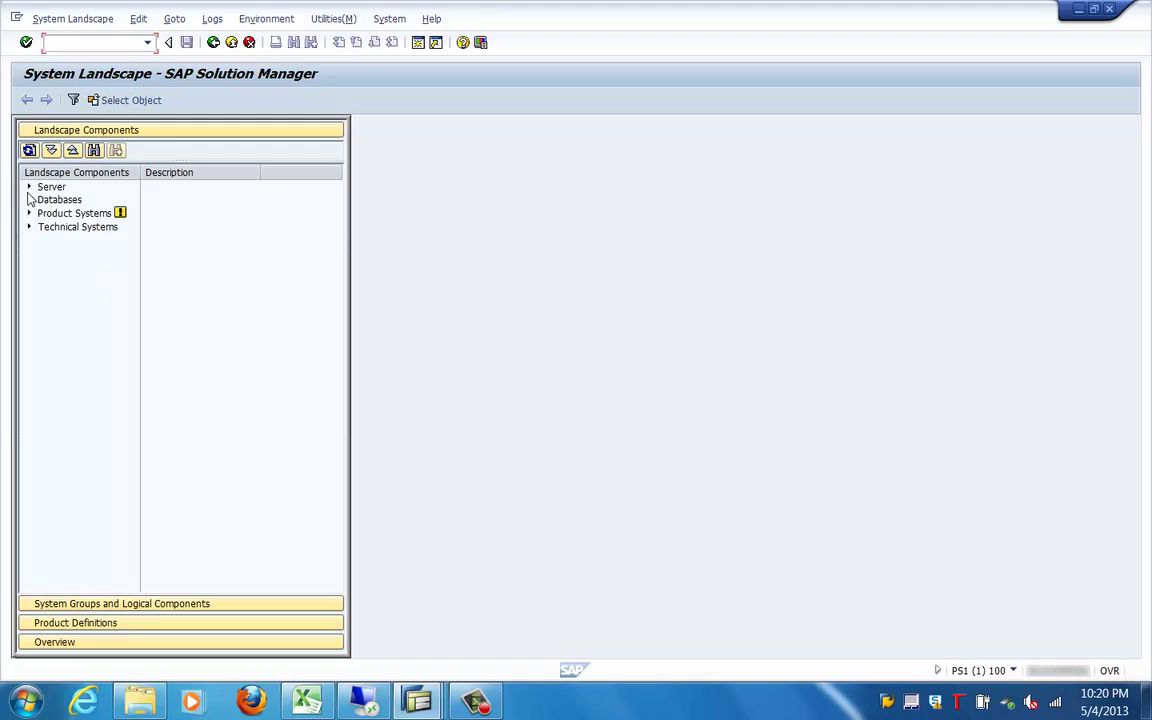
# Step: Go through the landscape component categories: Server, Databases, Product Systems and Technical Systems
pyautogui.click(58, 187)
pyautogui.click(76, 199)
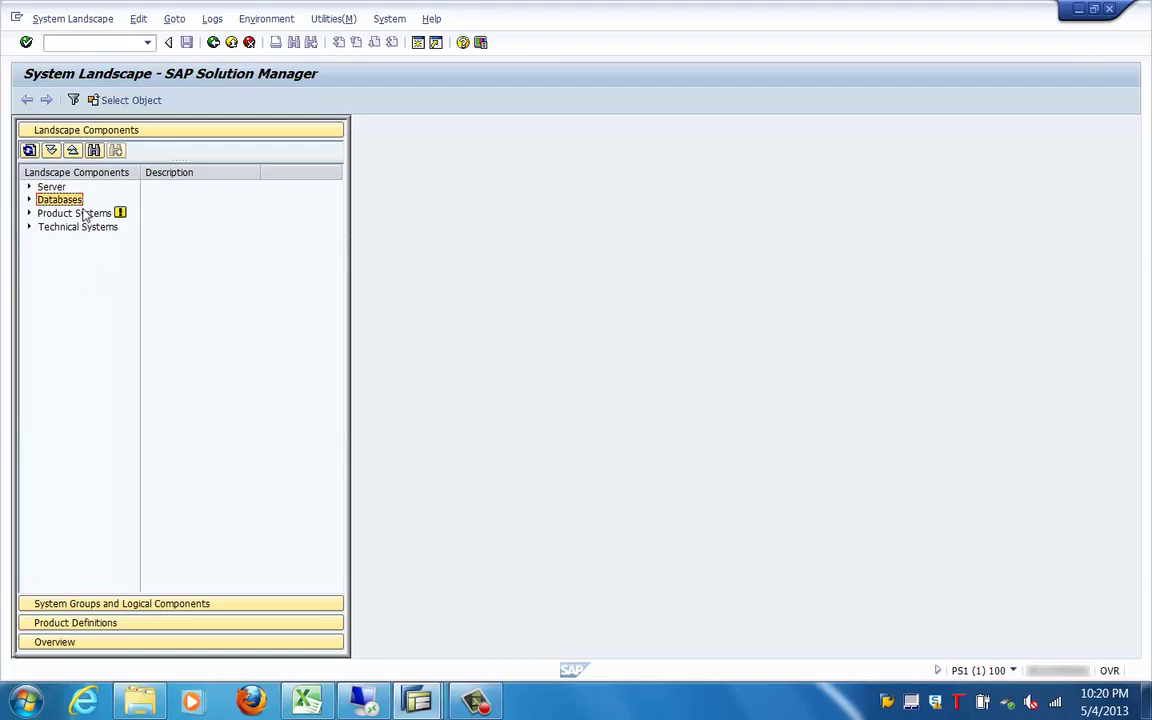
pyautogui.click(84, 213)
pyautogui.click(88, 228)
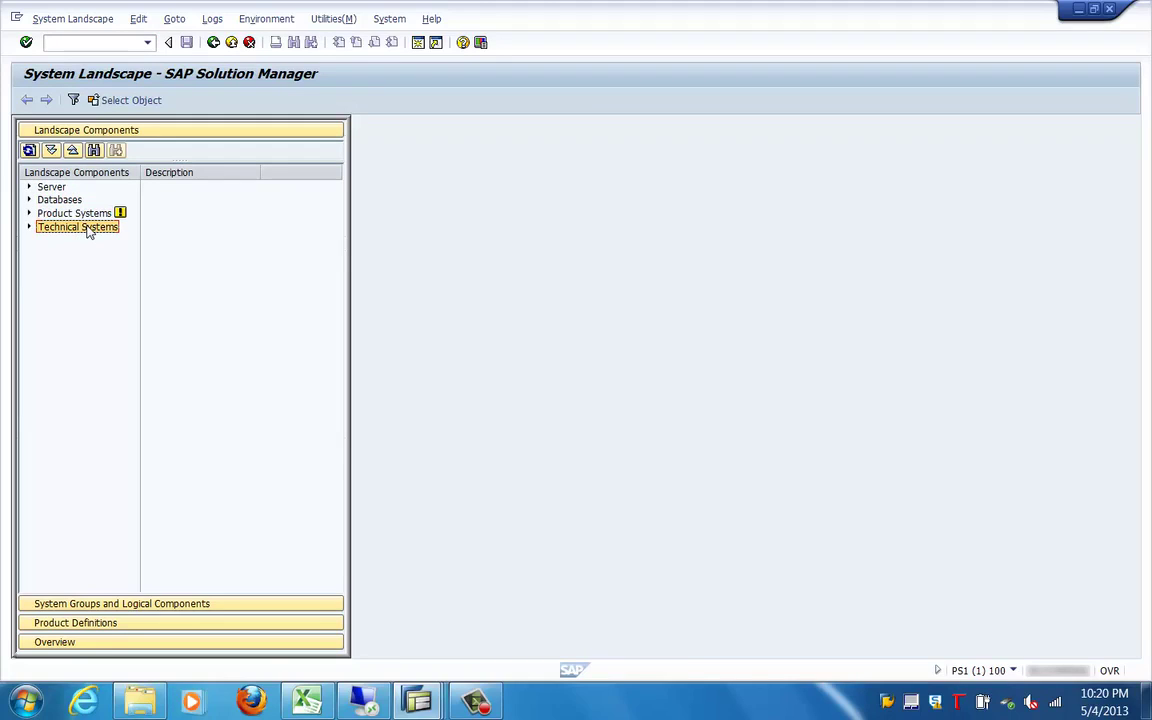
# Step: View the project landscapes, solution landscapes and logical components under System Groups and Logical Components, widening the name column
pyautogui.click(101, 603)
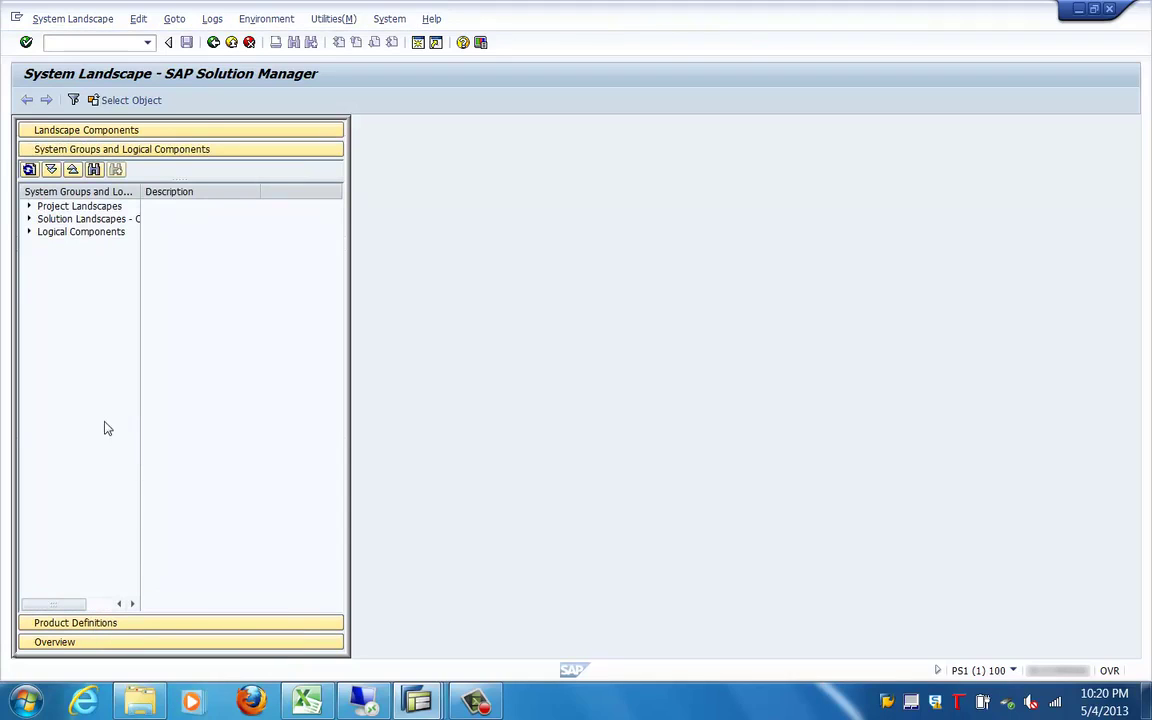
pyautogui.click(30, 207)
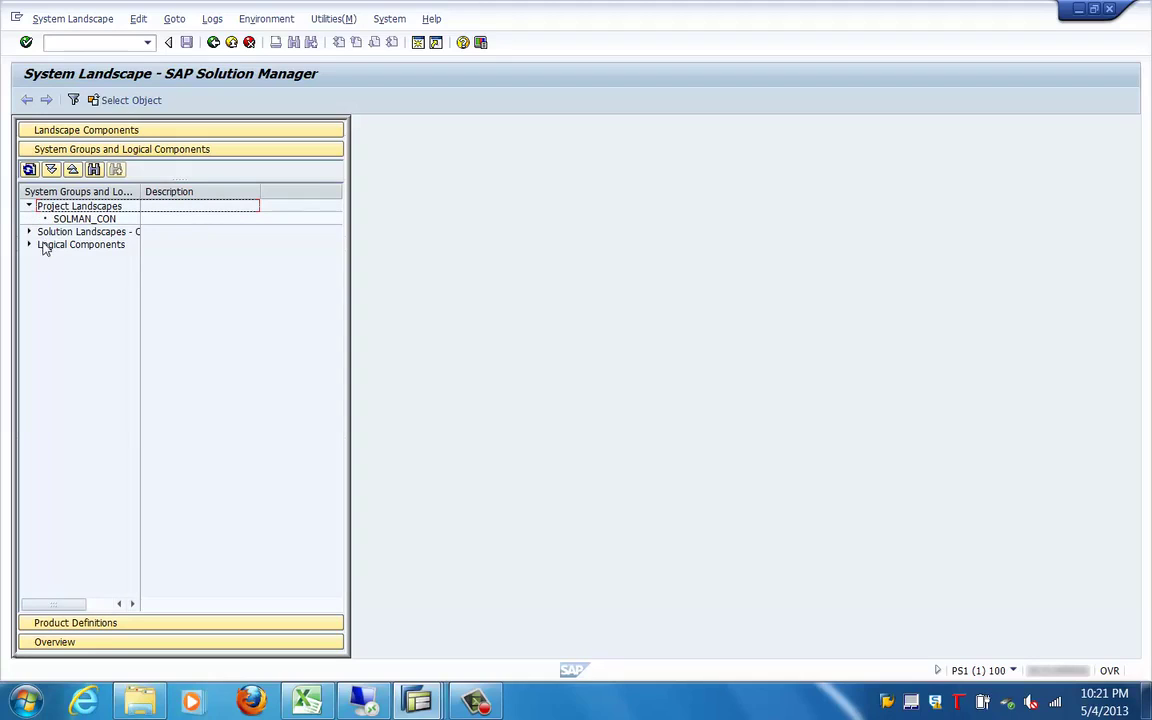
pyautogui.click(29, 232)
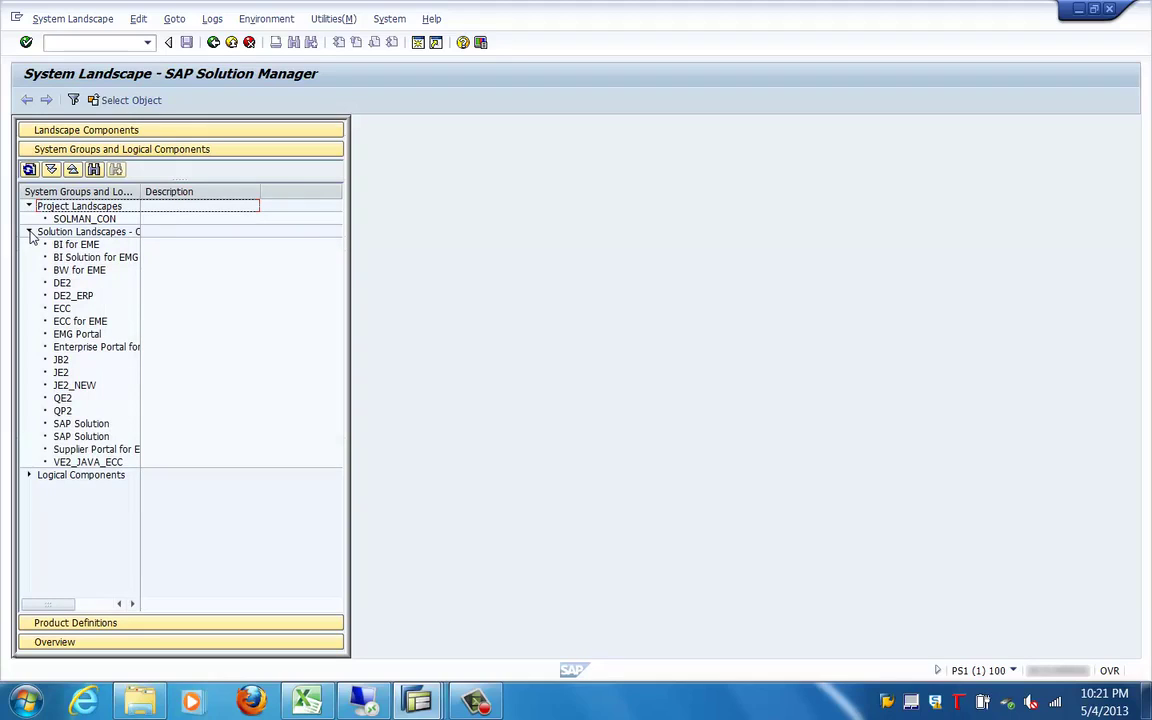
pyautogui.click(29, 232)
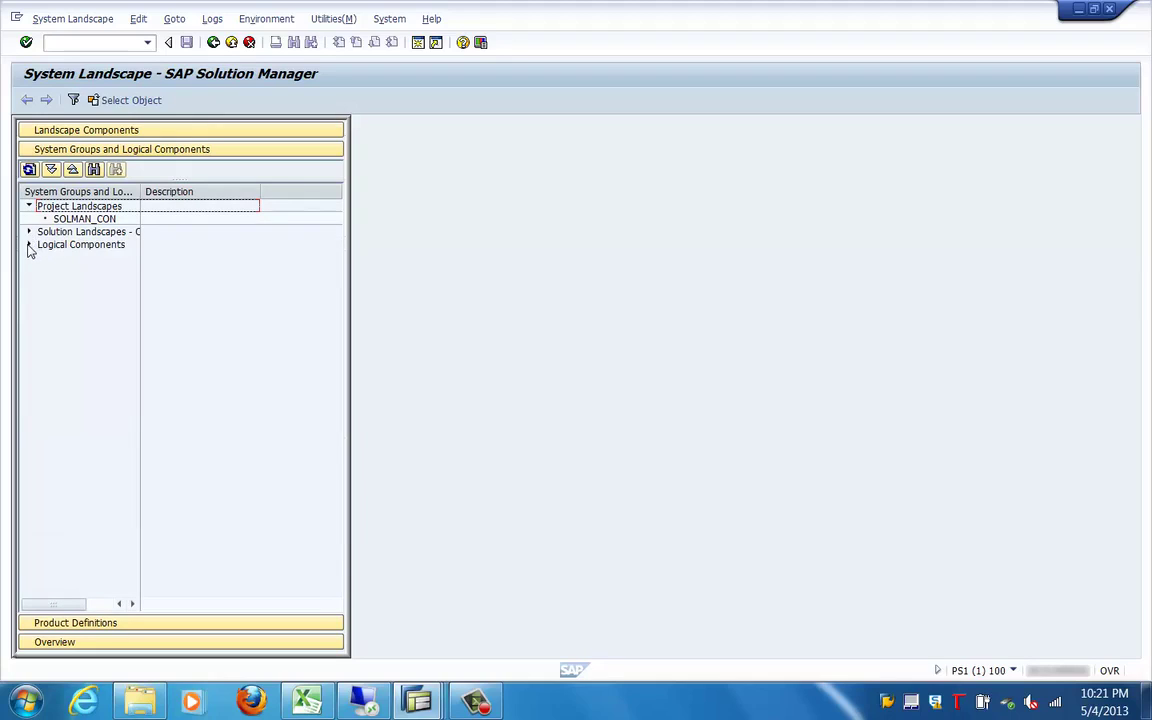
pyautogui.click(29, 245)
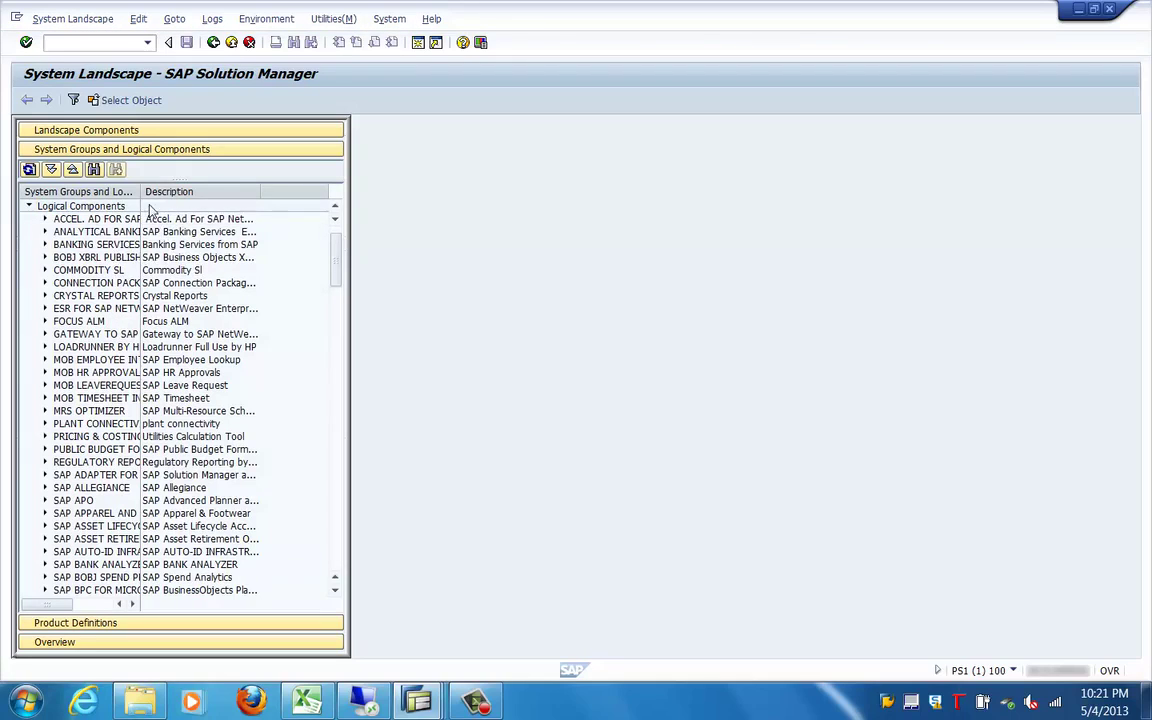
pyautogui.moveTo(138, 188); pyautogui.dragTo(244, 190)
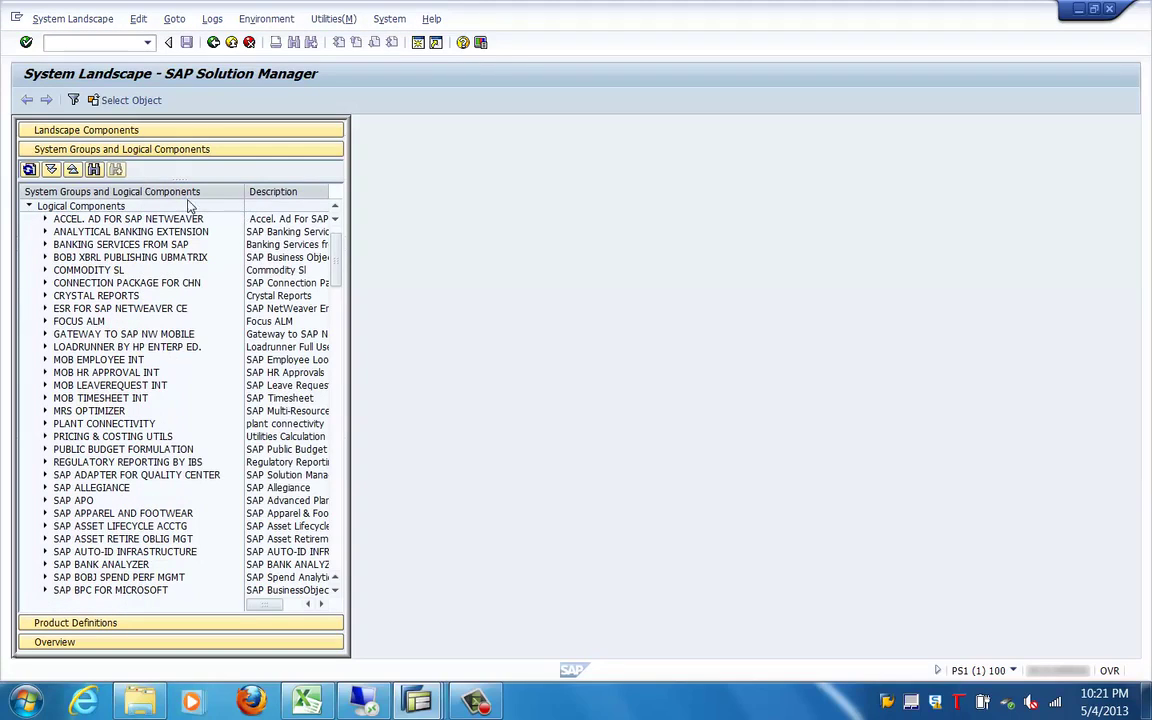
# Step: Browse the list of logical components and highlight SAP NETWEAVER
pyautogui.click(338, 533)
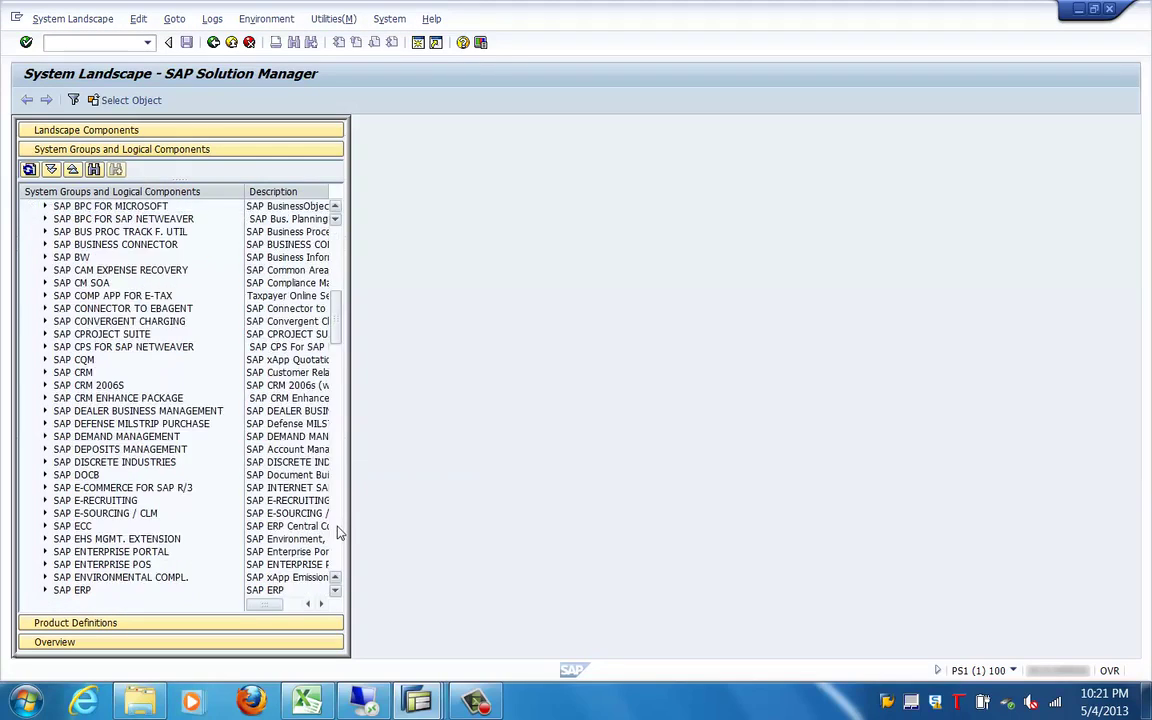
pyautogui.click(338, 533)
pyautogui.click(338, 533)
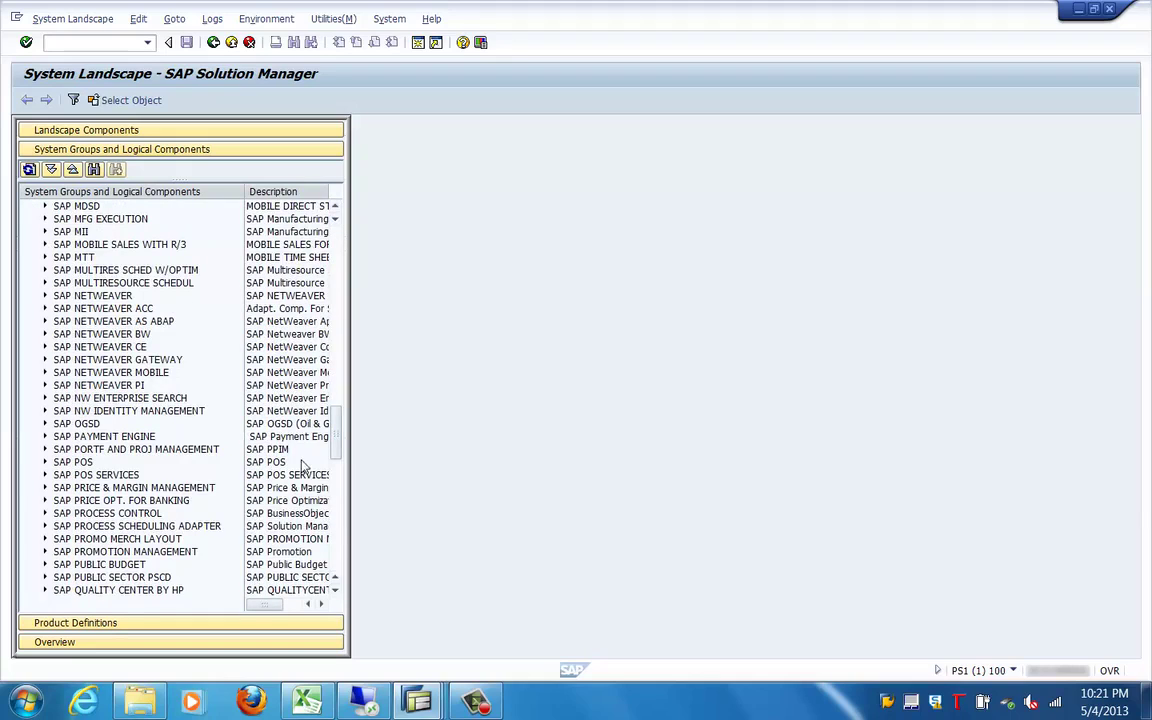
pyautogui.click(110, 282)
pyautogui.press('Down')
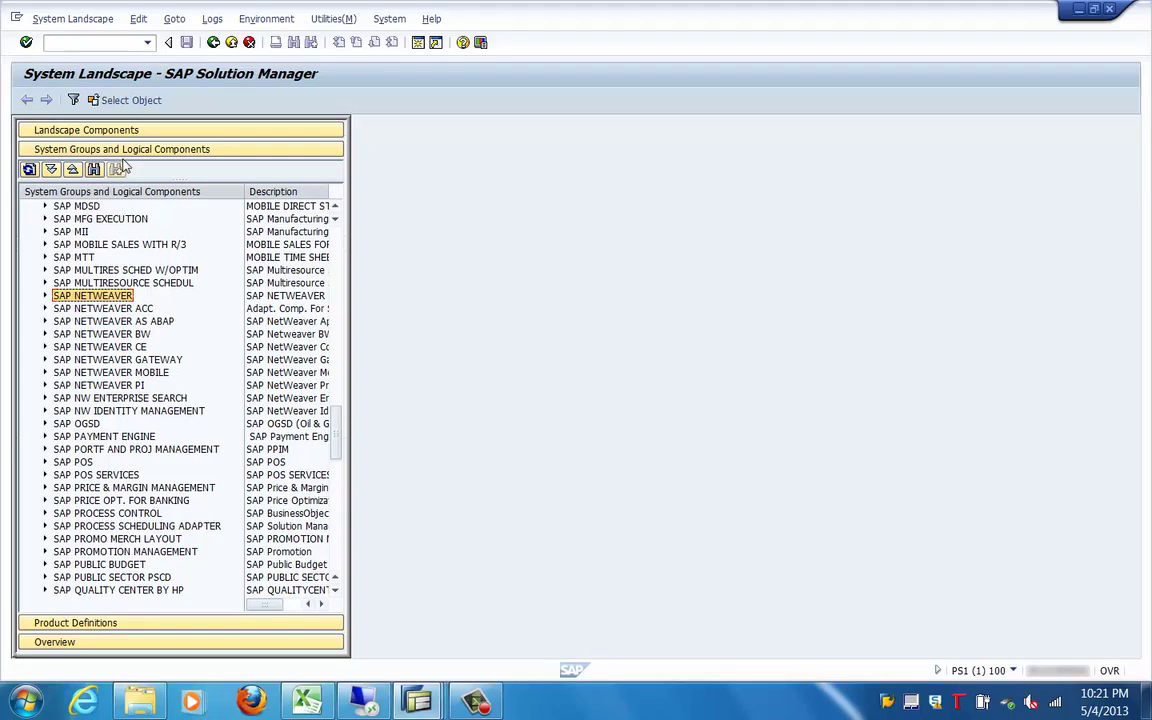
pyautogui.scroll(-1, 182, 410)
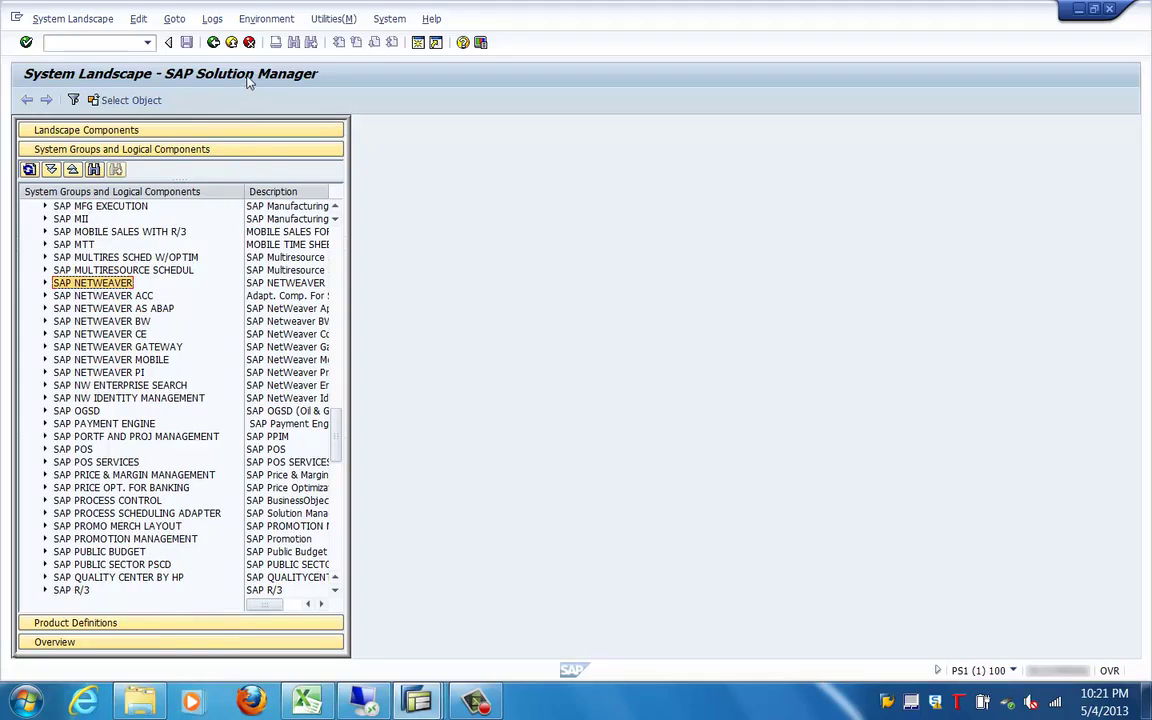
# Step: Leave the system landscape transaction and open the LMDB - Technical System Editor favorite
pyautogui.click(212, 43)
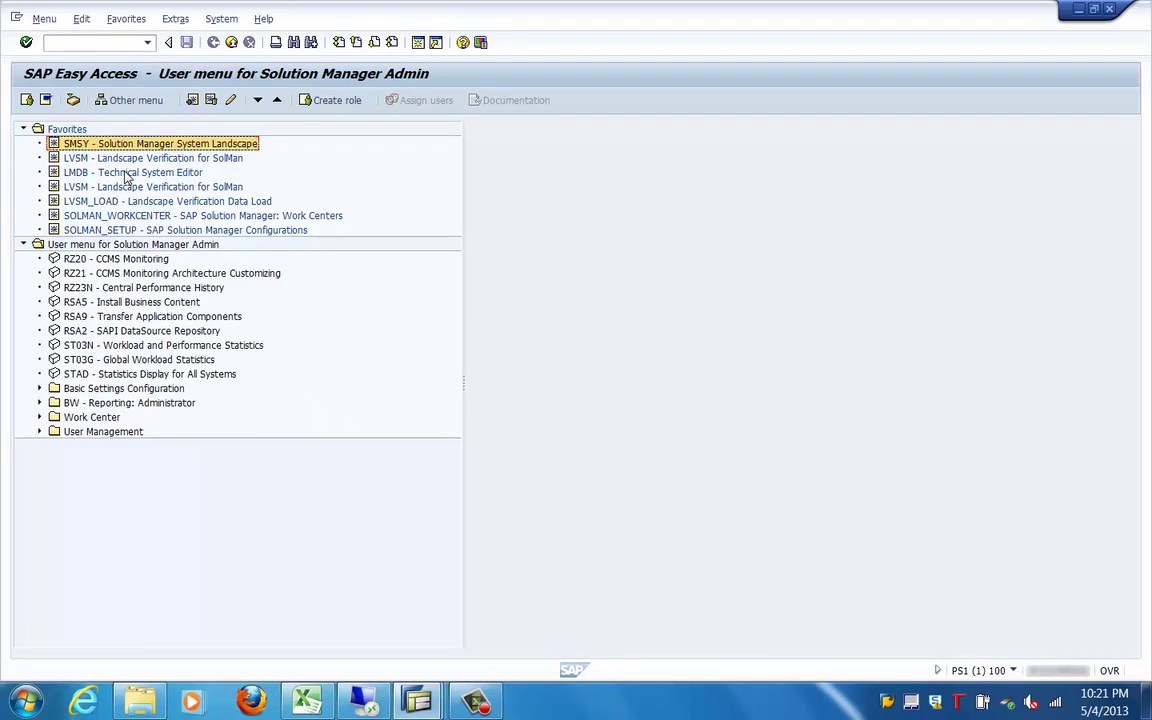
pyautogui.click(126, 173)
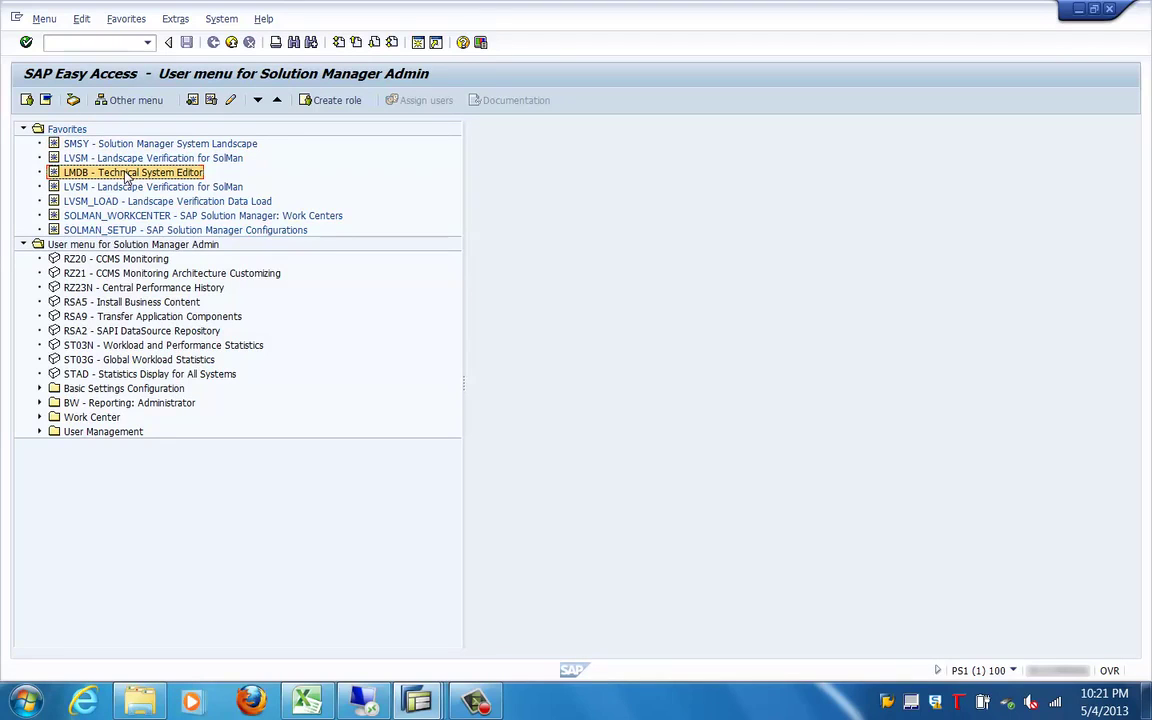
pyautogui.doubleClick(164, 176)
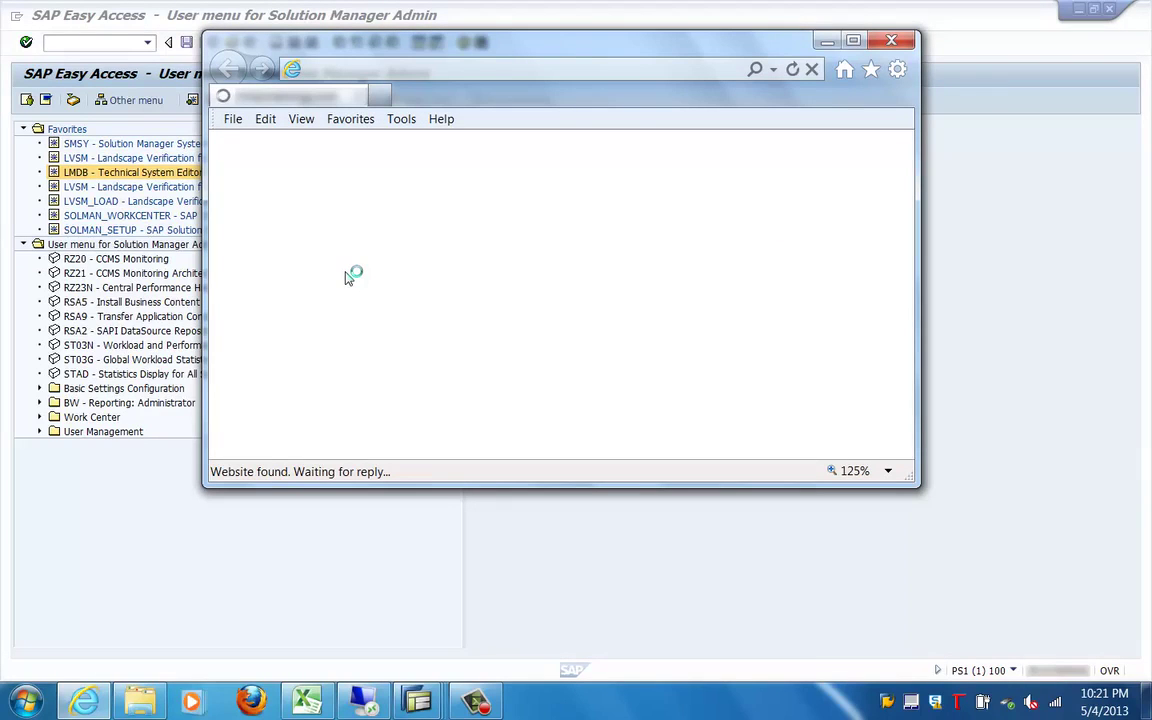
pyautogui.moveTo(452, 55); pyautogui.dragTo(543, 70)
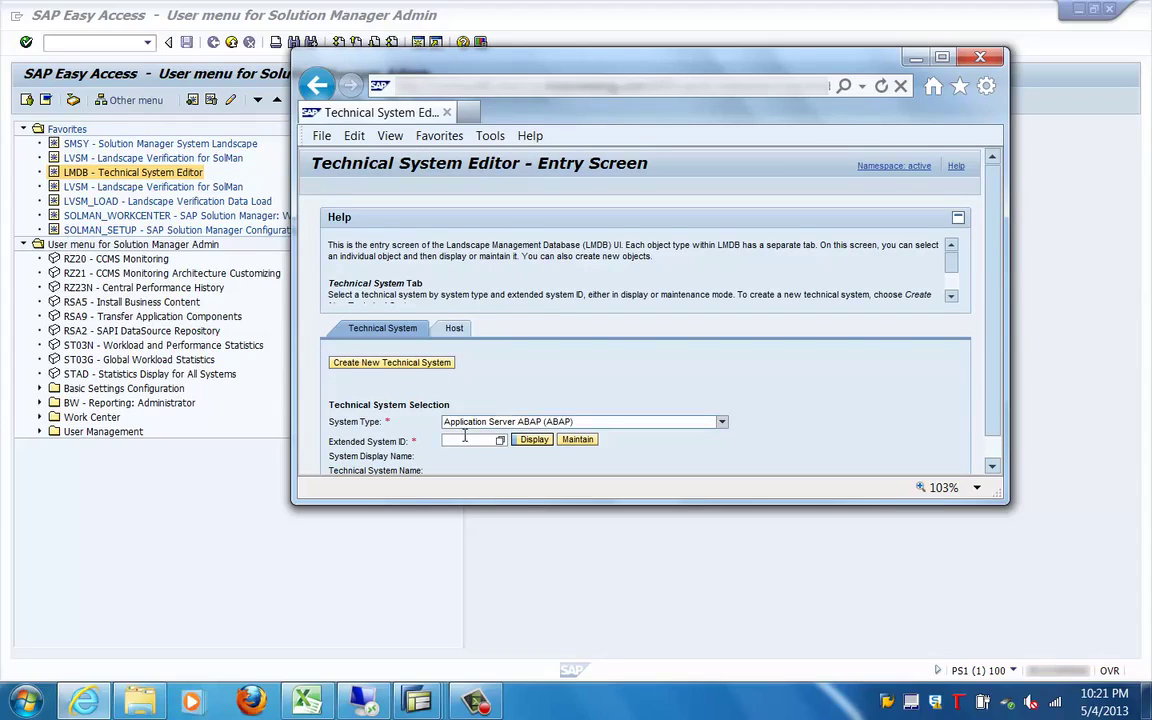
# Step: Select the Application Server ABAP system with extended system ID PS100001 and open it for maintenance
pyautogui.click(468, 439)
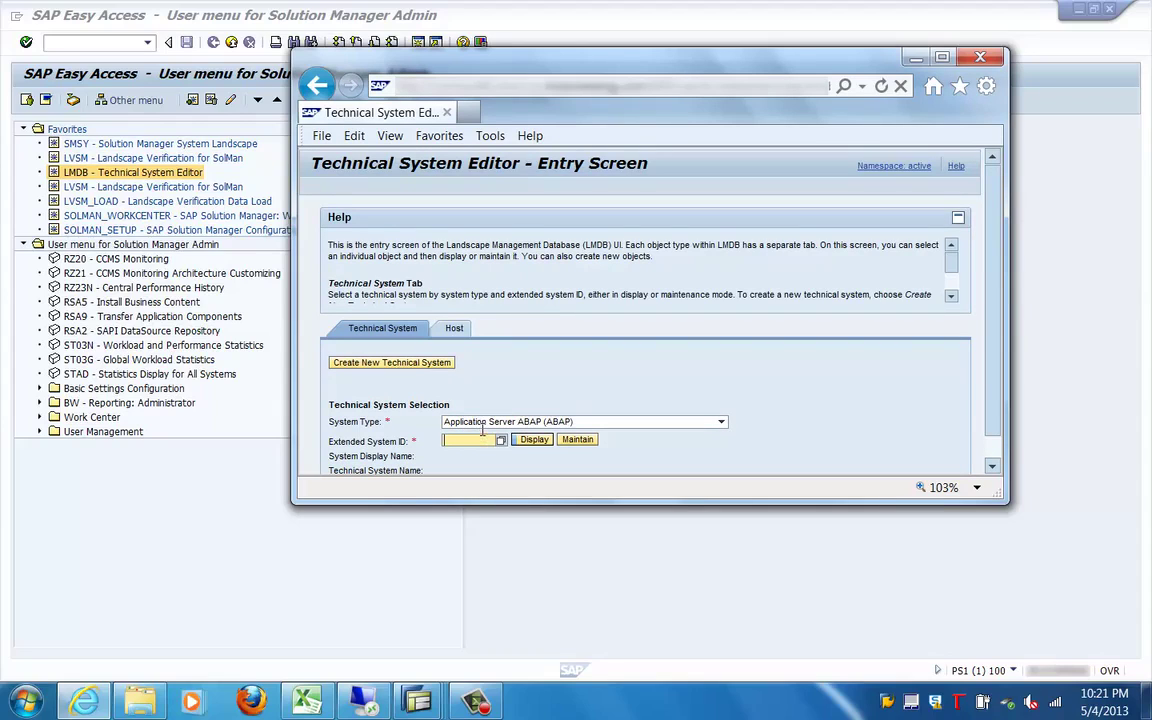
pyautogui.write('ps')
pyautogui.write('1')
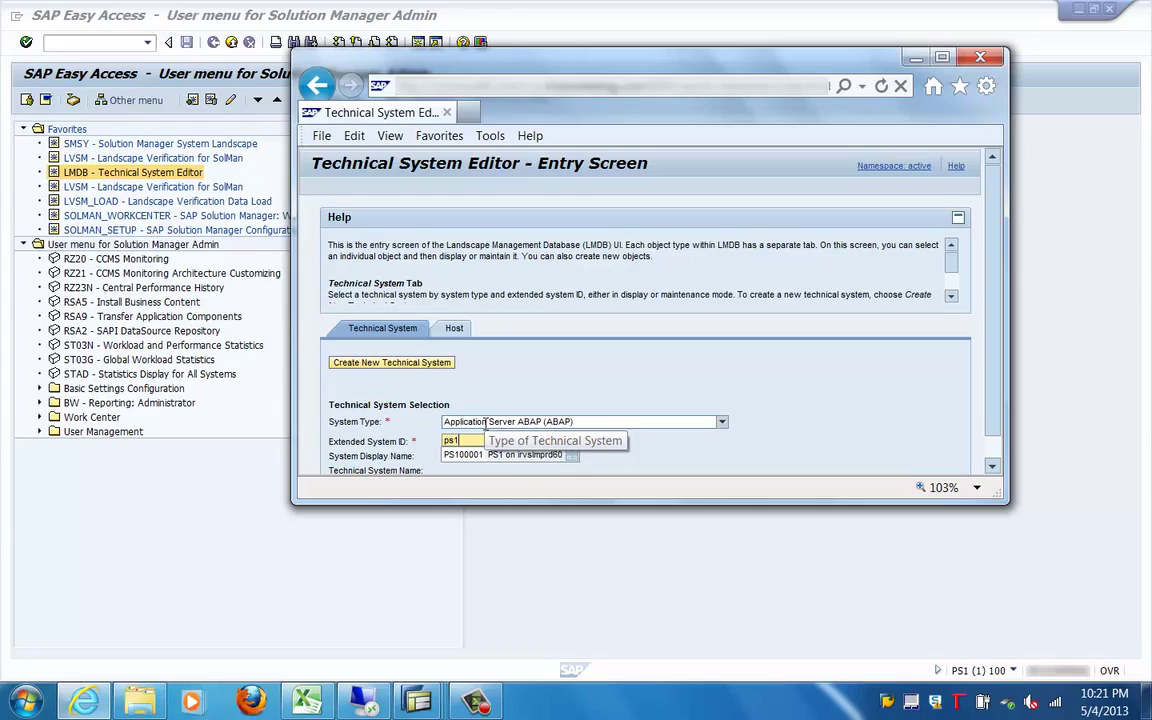
pyautogui.click(507, 456)
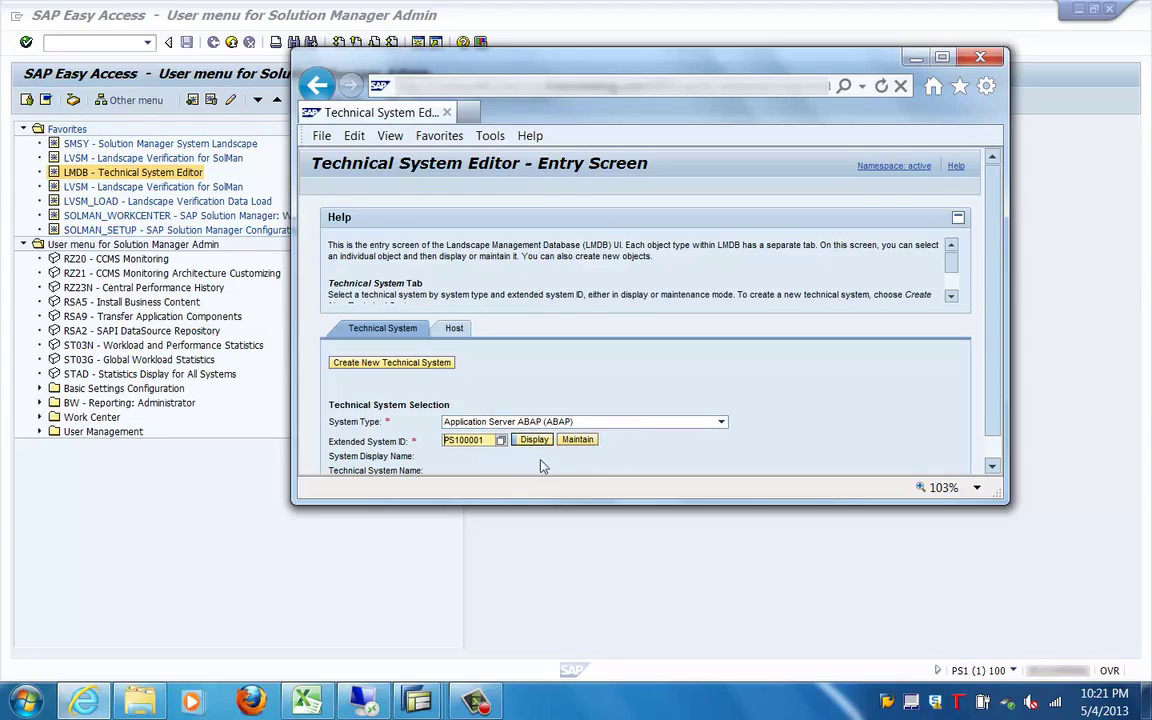
pyautogui.click(578, 439)
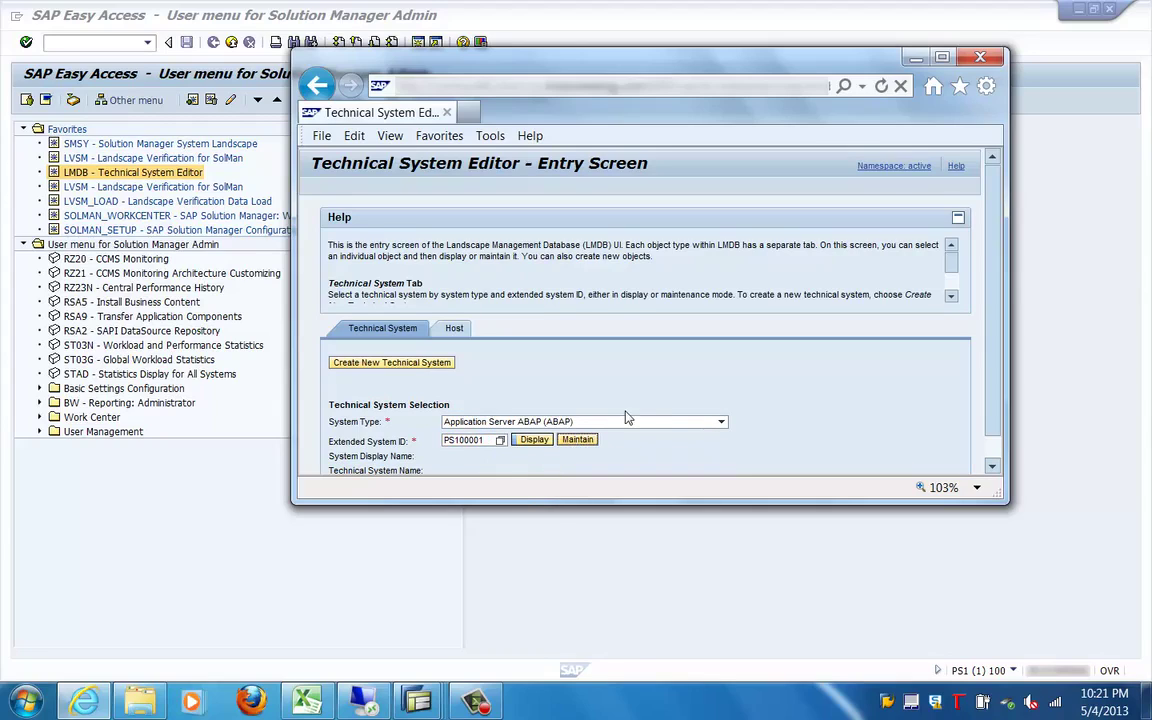
# Step: Enlarge the editor window and review the PS1 system overview, including its technical scenarios, custom attributes and product systems
pyautogui.scroll(-3, 472, 322)
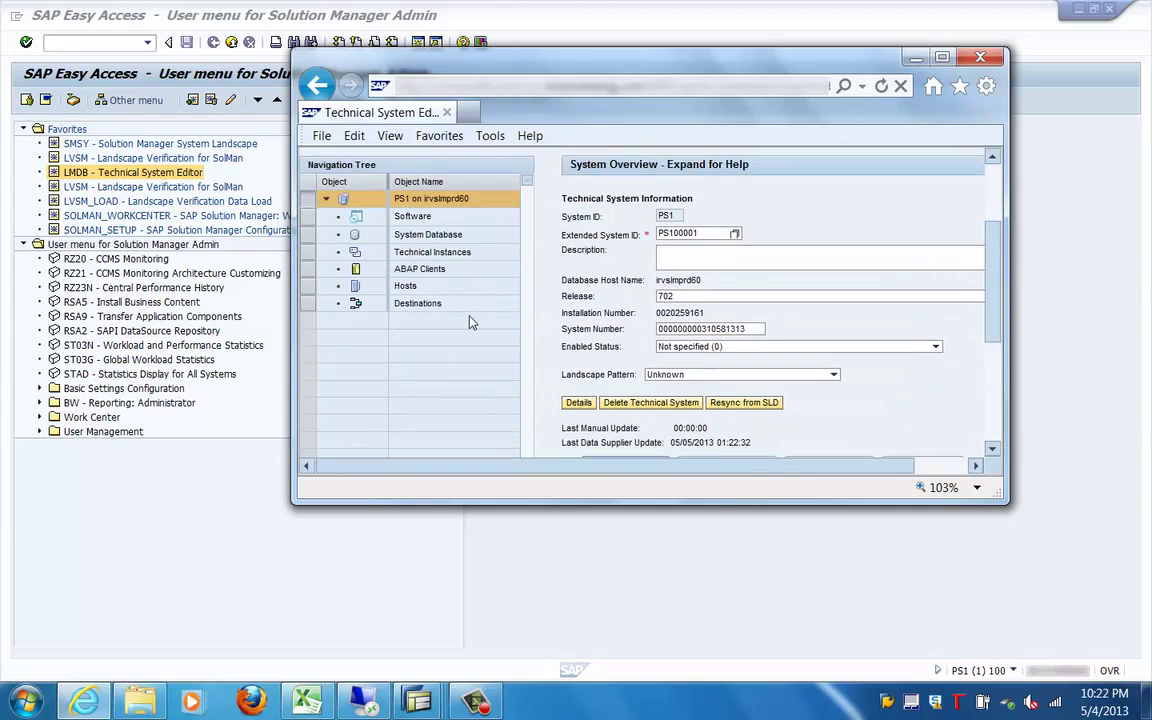
pyautogui.scroll(3, 472, 320)
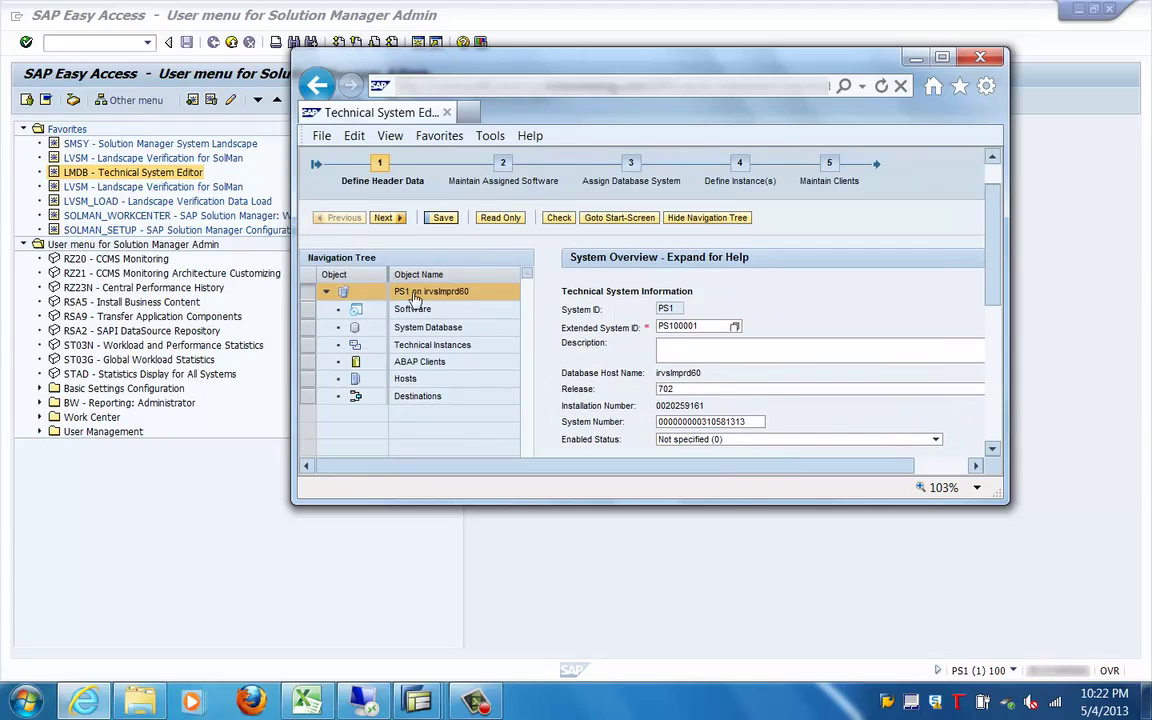
pyautogui.doubleClick(620, 57)
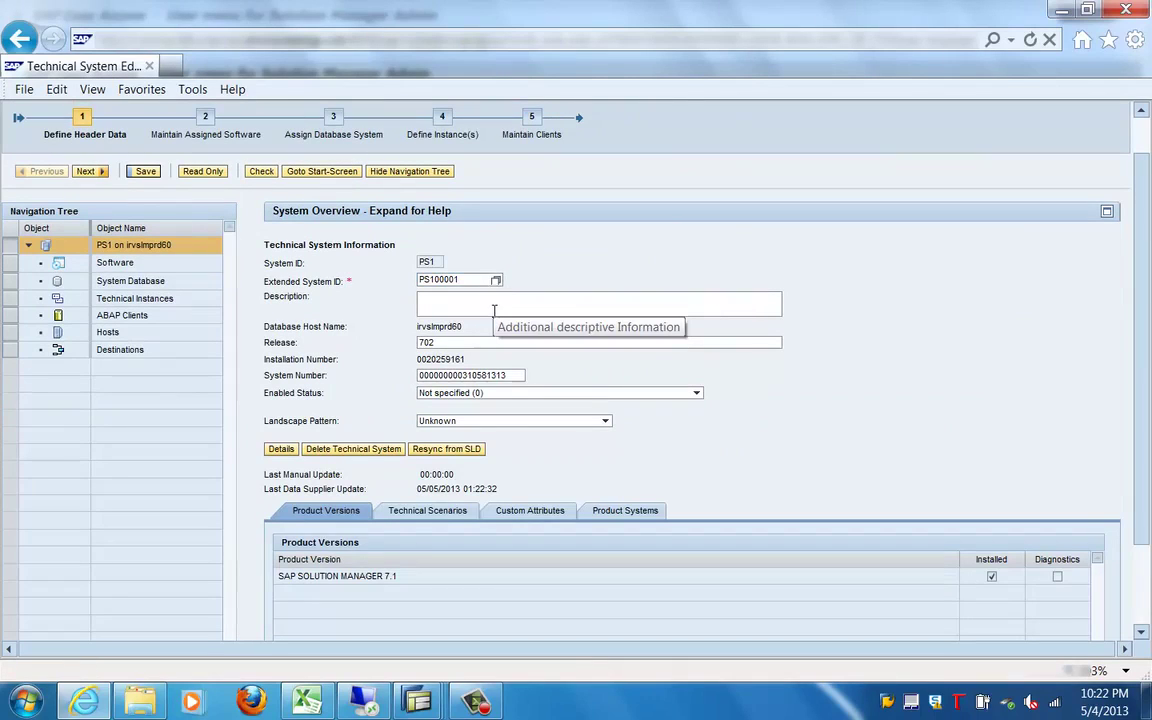
pyautogui.click(440, 514)
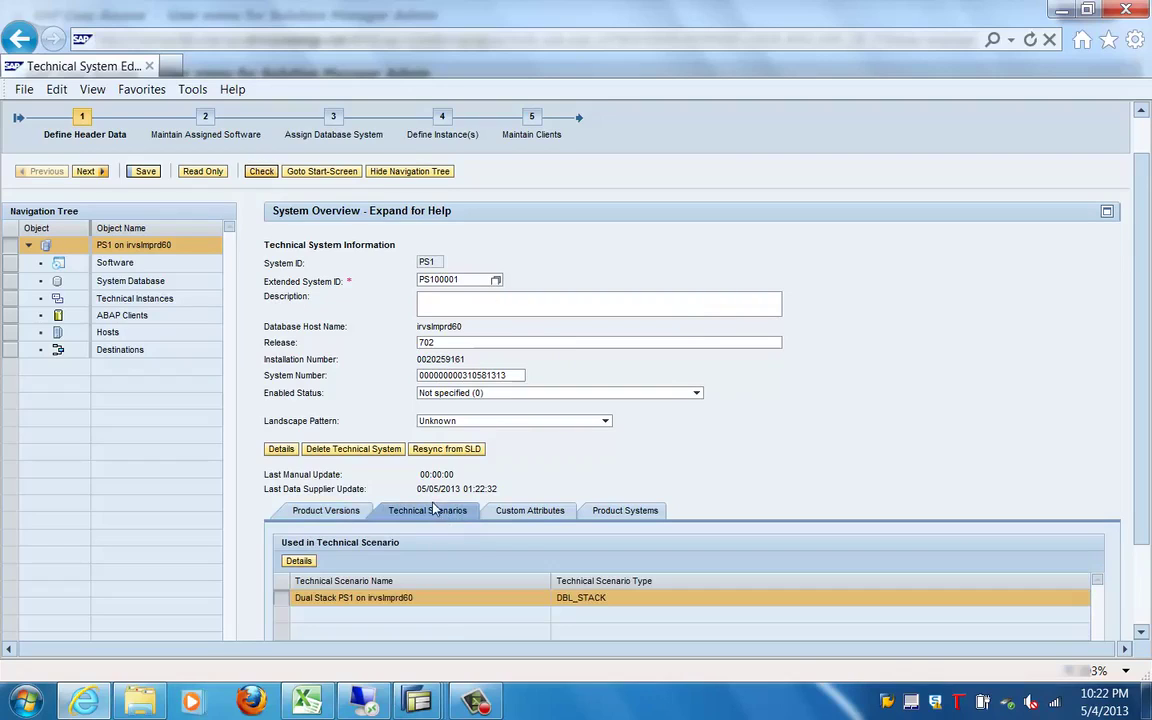
pyautogui.click(549, 519)
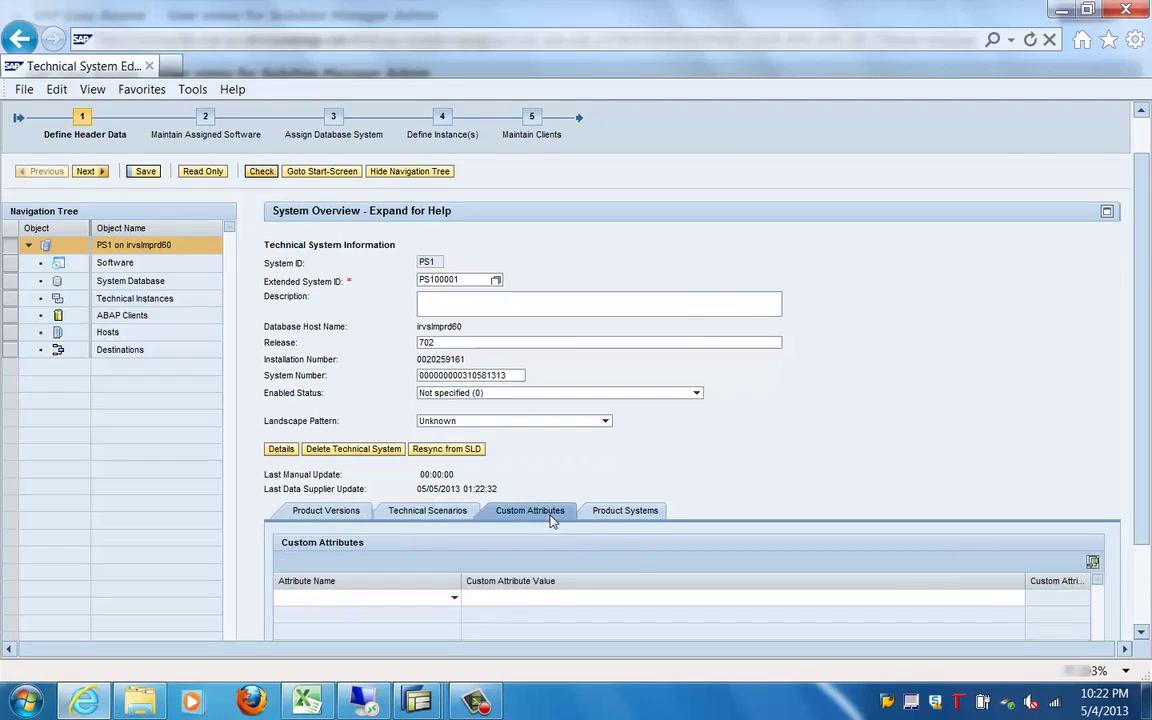
pyautogui.click(641, 512)
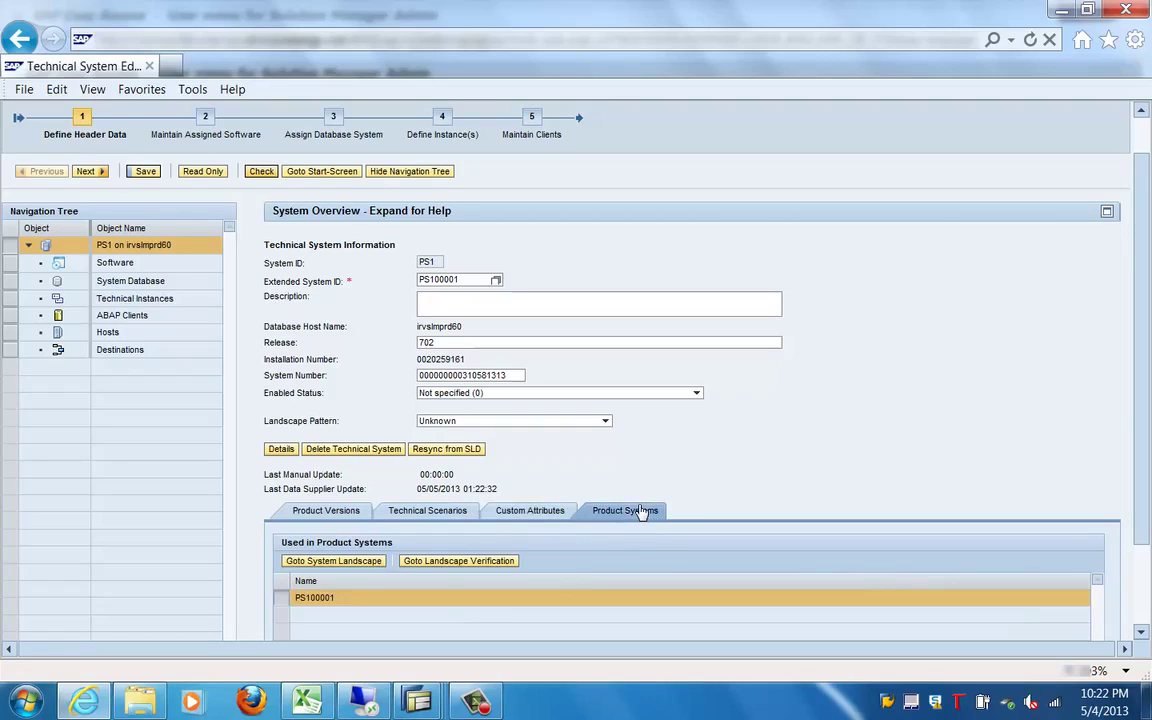
# Step: View the product instances and software component versions under Software, and the System Database information
pyautogui.click(102, 267)
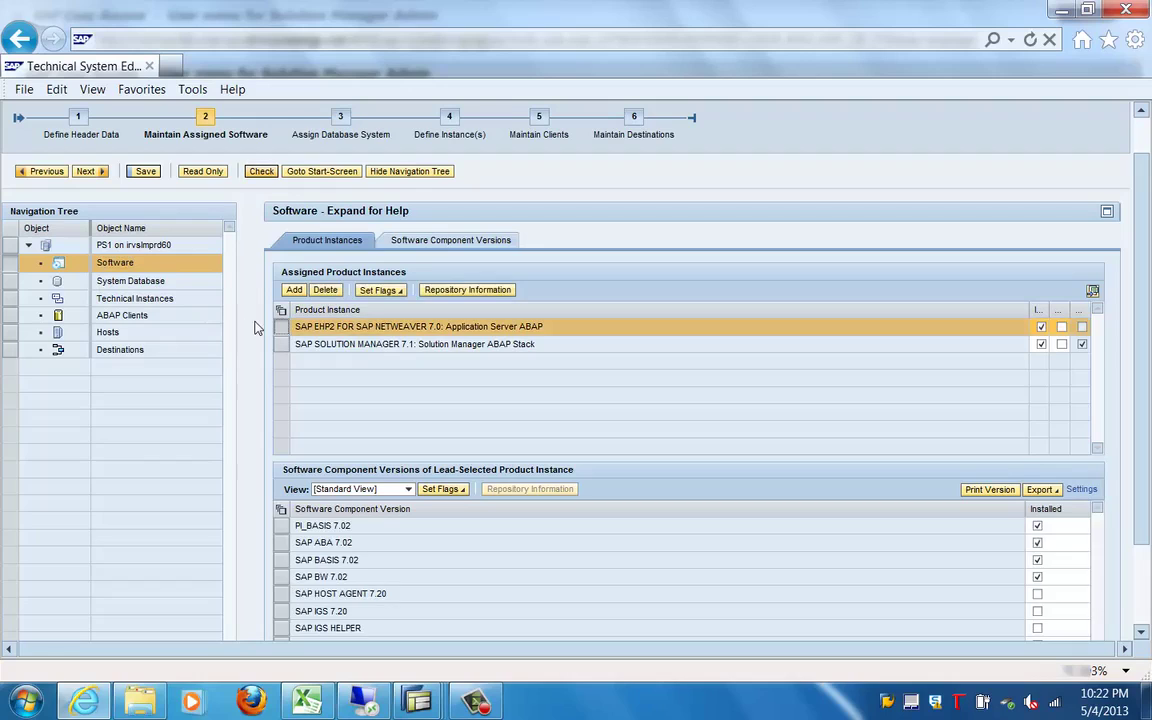
pyautogui.scroll(-2, 262, 458)
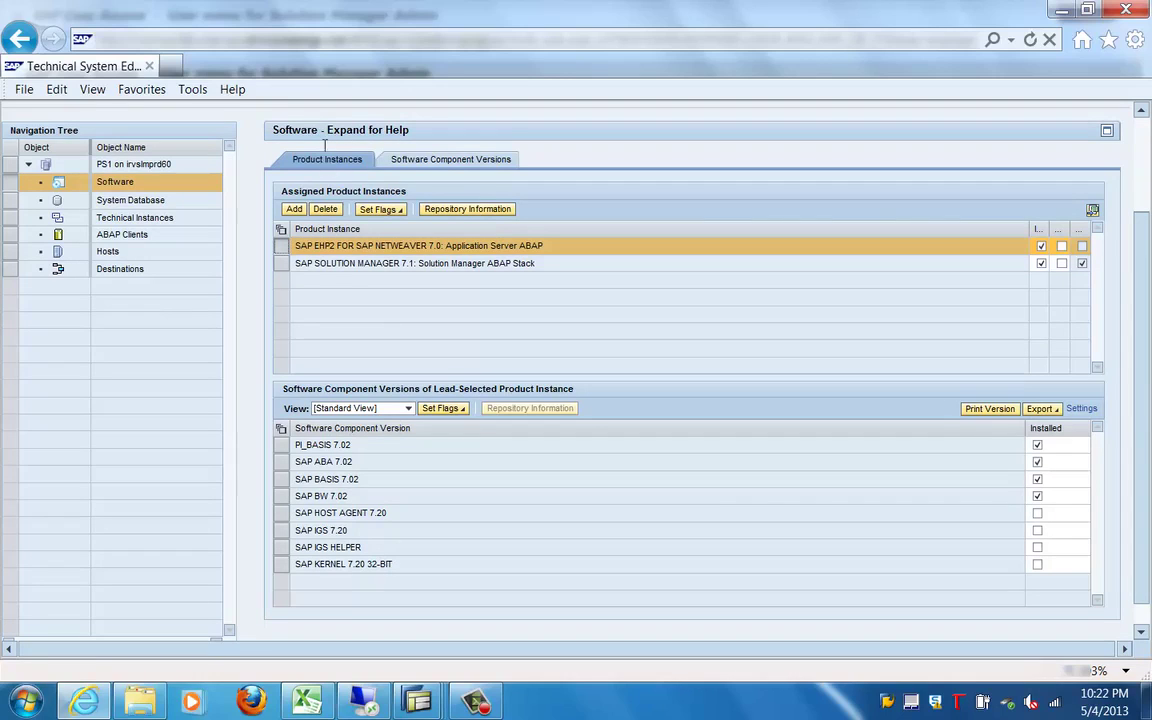
pyautogui.click(416, 163)
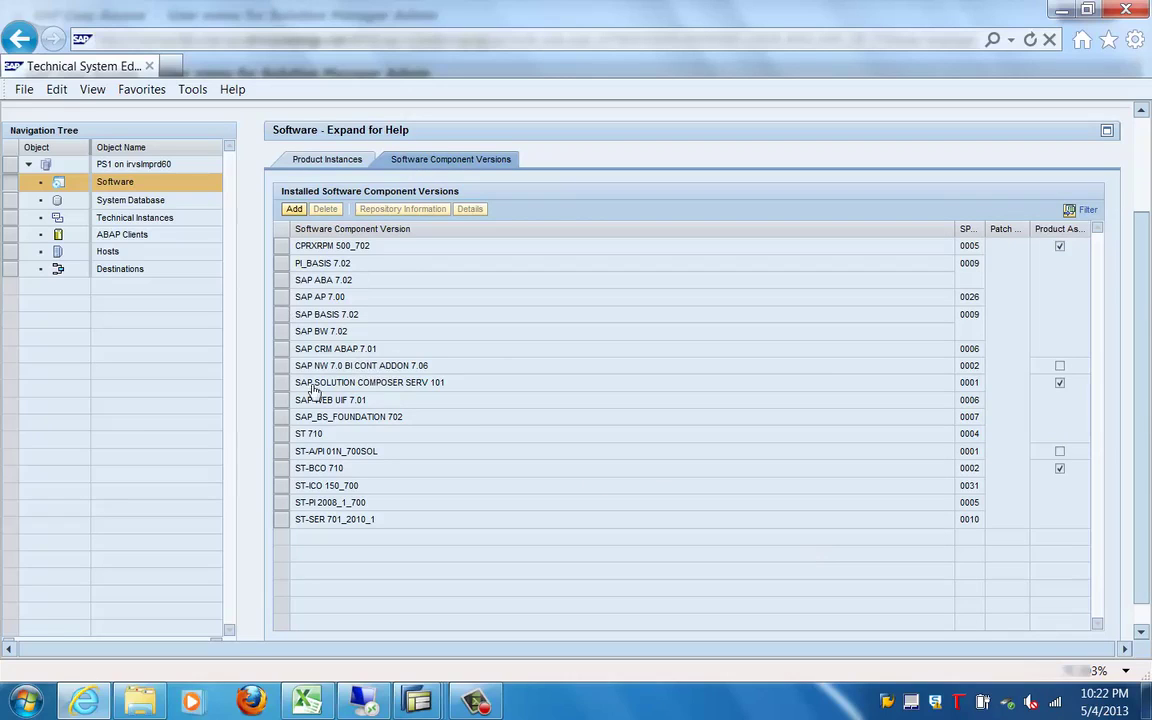
pyautogui.click(118, 202)
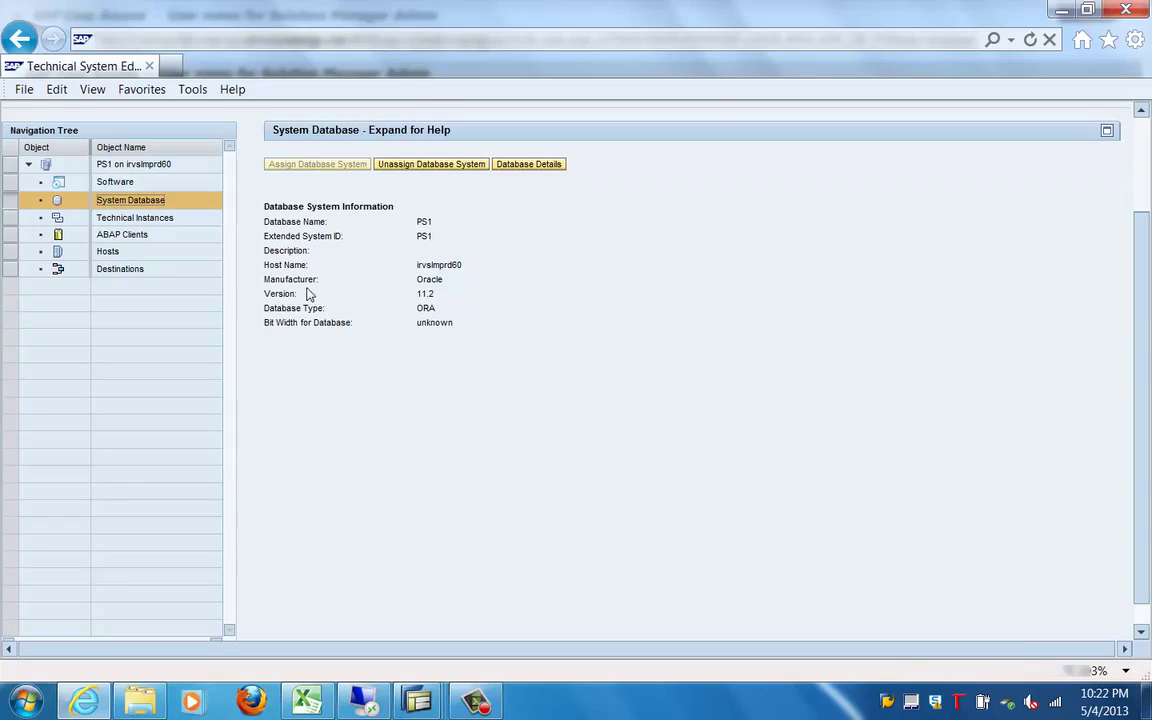
# Step: View the technical instances, including the ABAP message server, and the list of ABAP clients
pyautogui.click(116, 218)
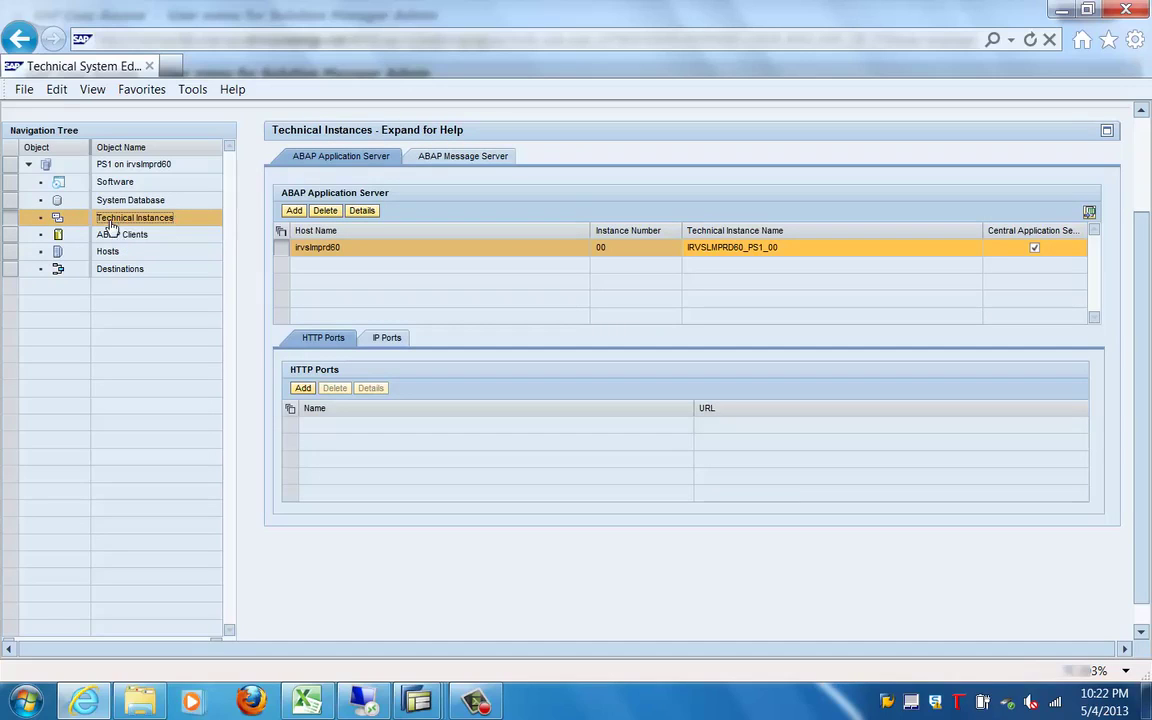
pyautogui.click(484, 158)
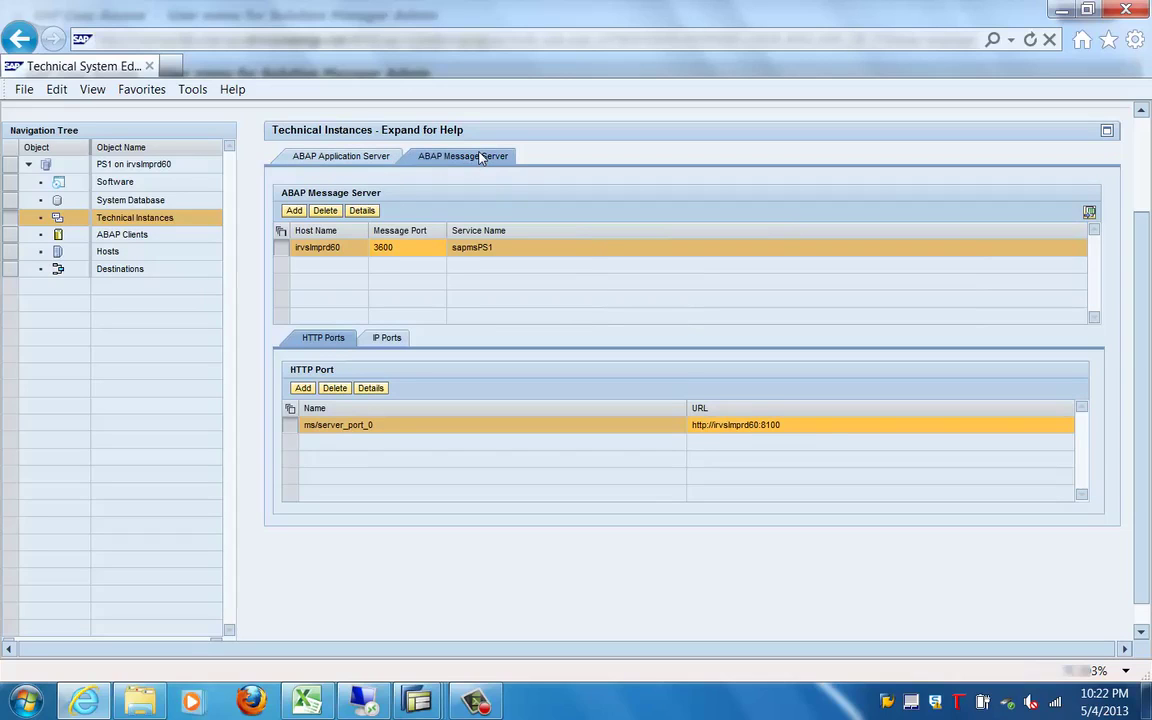
pyautogui.click(128, 240)
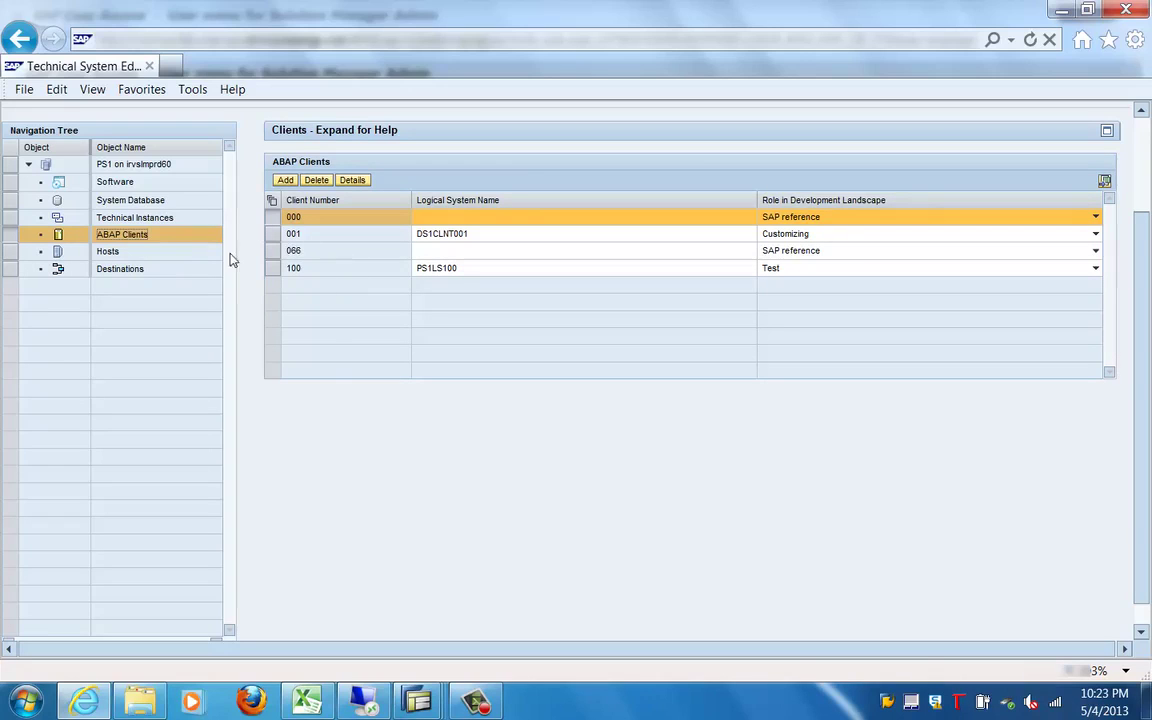
# Step: Examine the host's details, installed software component versions and where-used list, highlighting the BC Message Server and Database Instance entries
pyautogui.click(140, 257)
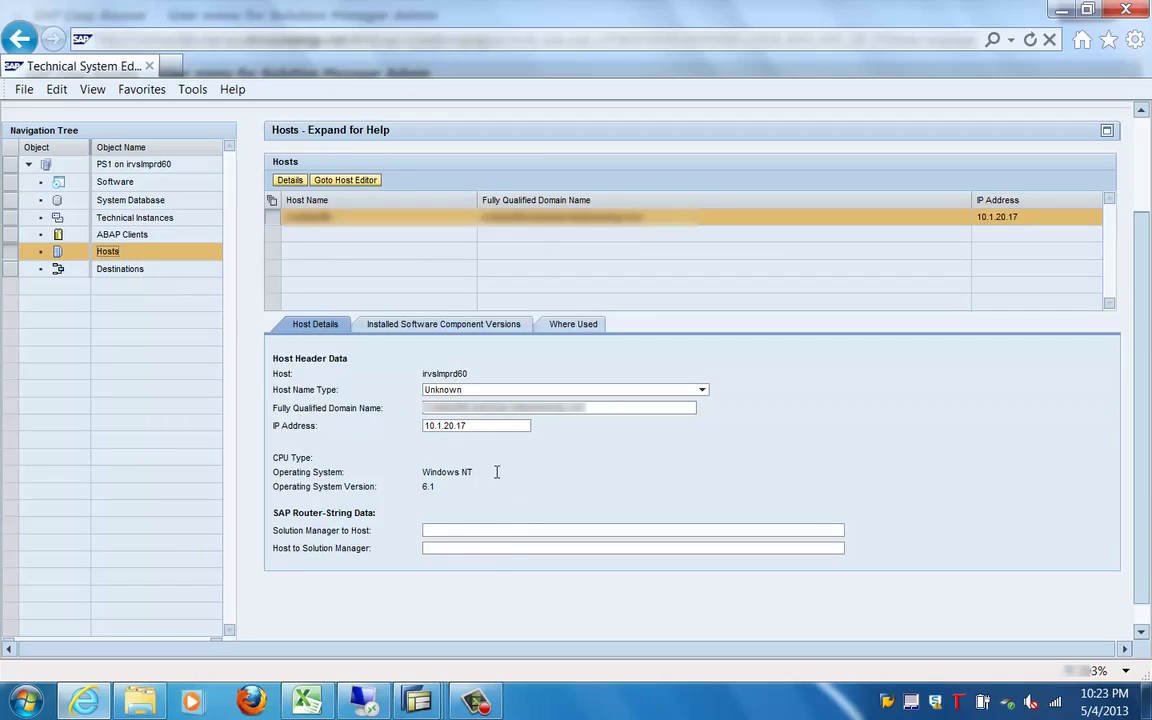
pyautogui.click(484, 328)
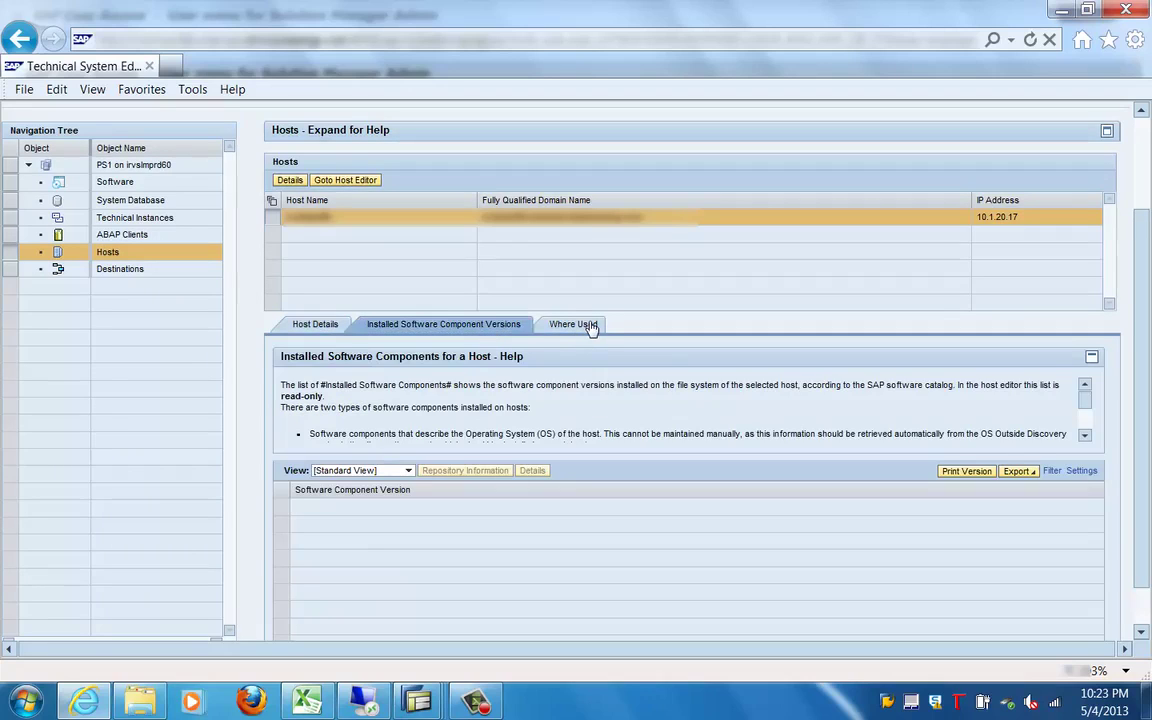
pyautogui.click(590, 327)
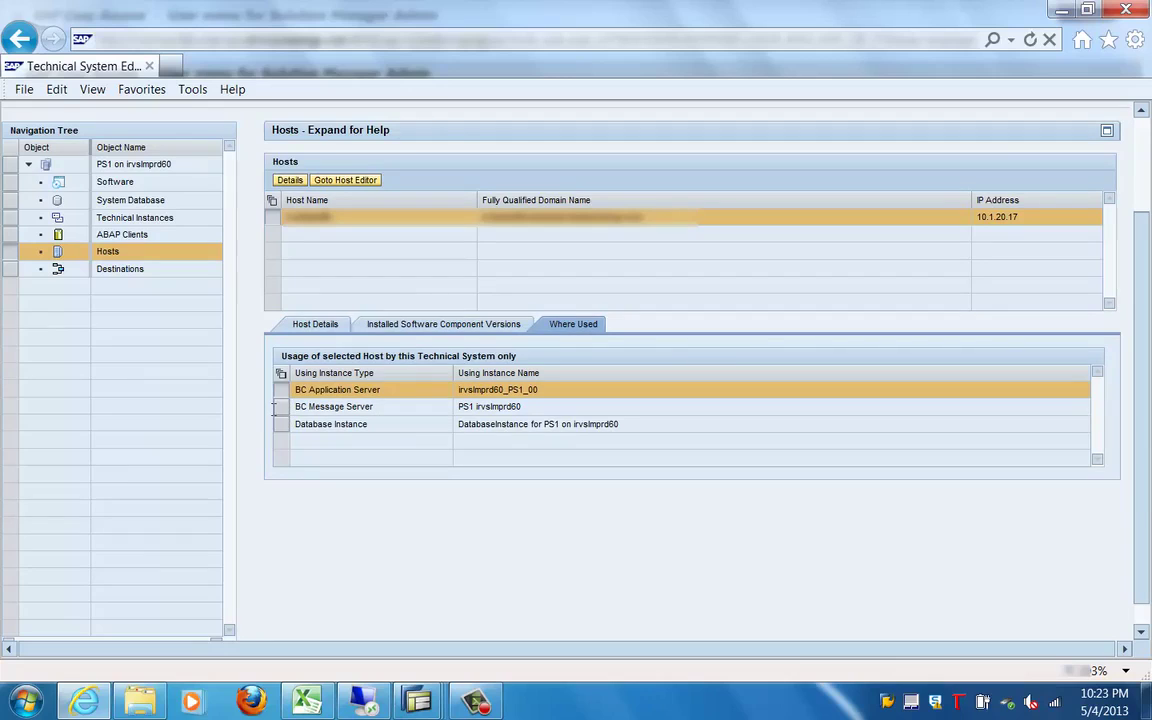
pyautogui.click(282, 407)
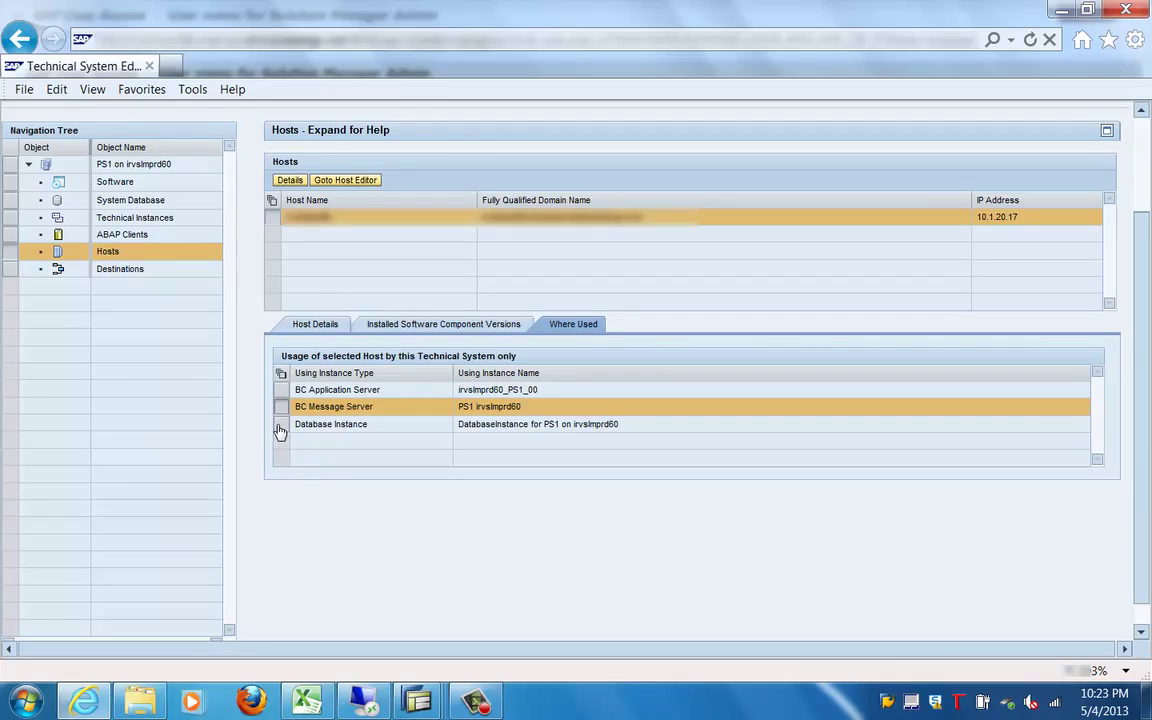
pyautogui.click(282, 425)
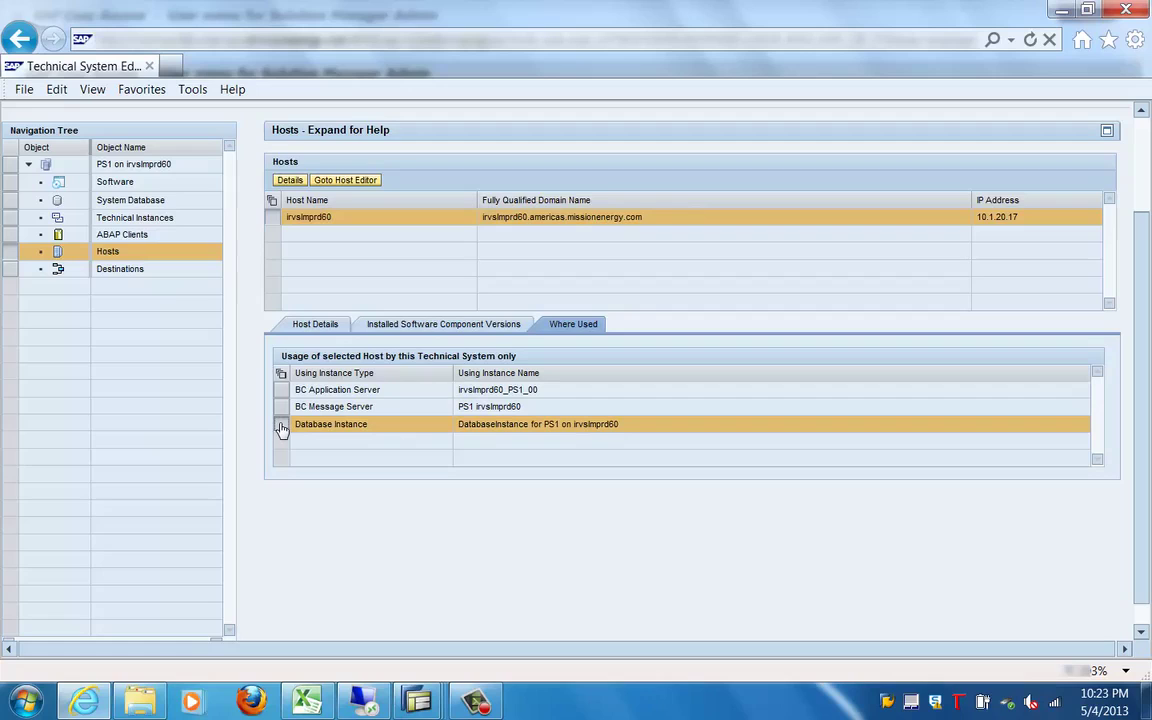
# Step: Review the RFC destinations from Solution Manager to the technical system and from it to any system, and close the editor
pyautogui.click(138, 269)
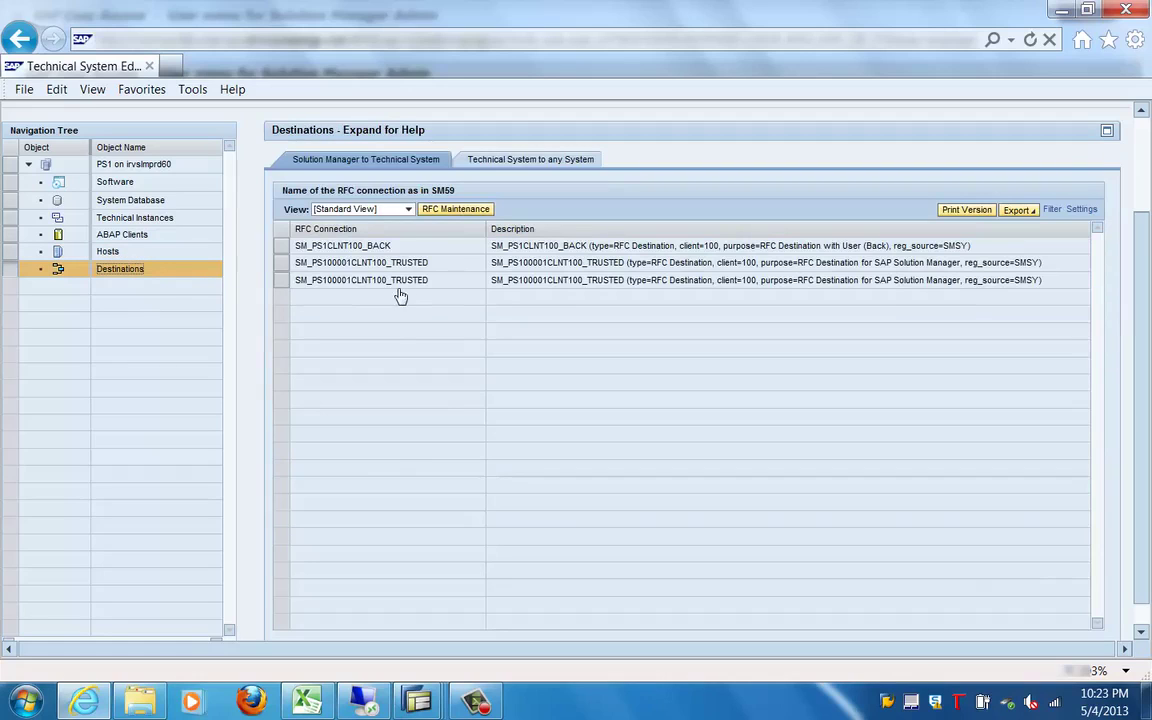
pyautogui.click(281, 246)
pyautogui.click(281, 263)
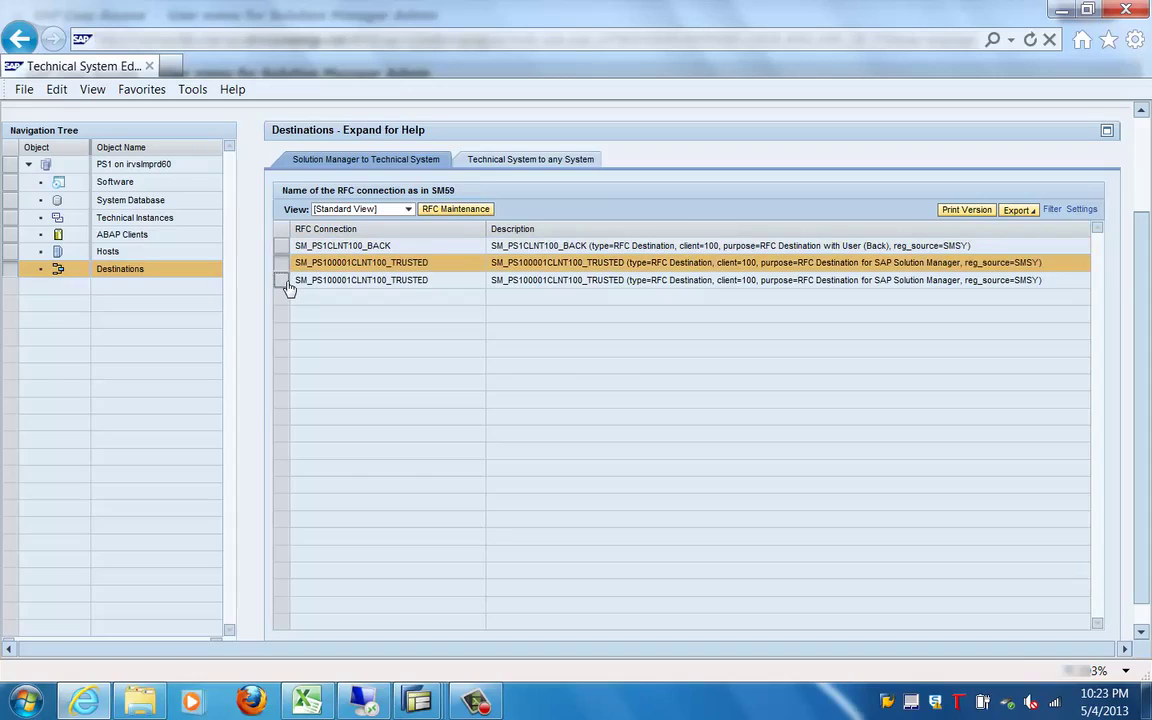
pyautogui.click(281, 280)
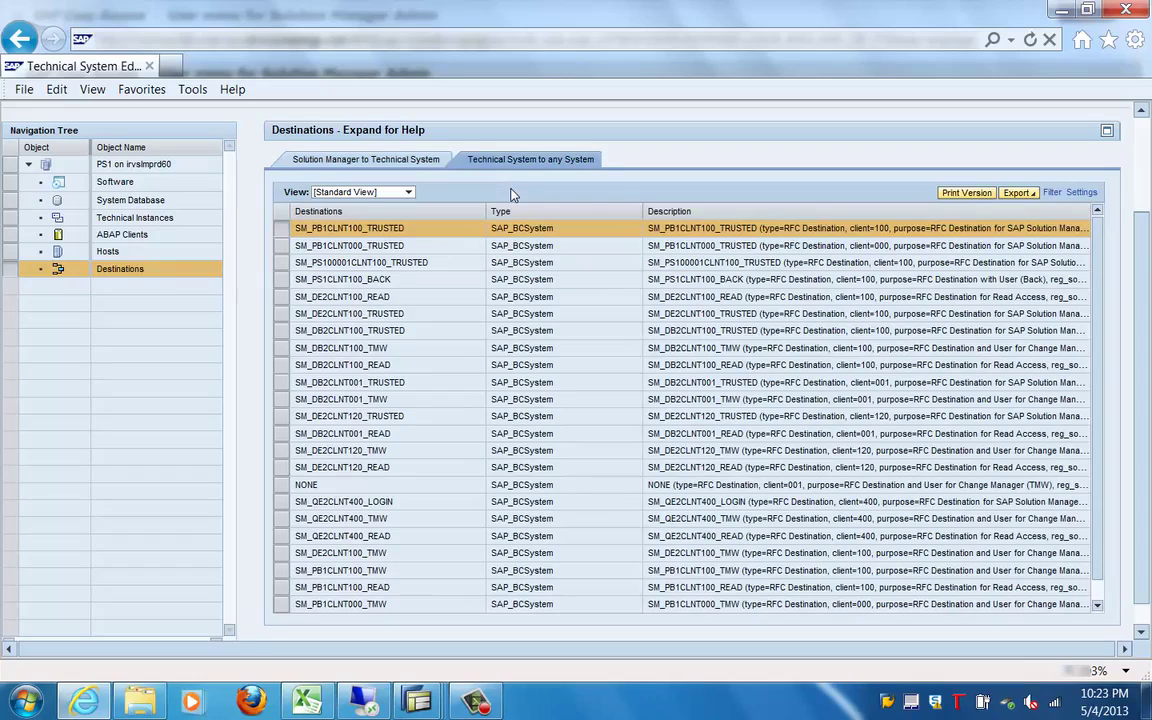
pyautogui.scroll(-1, 330, 430)
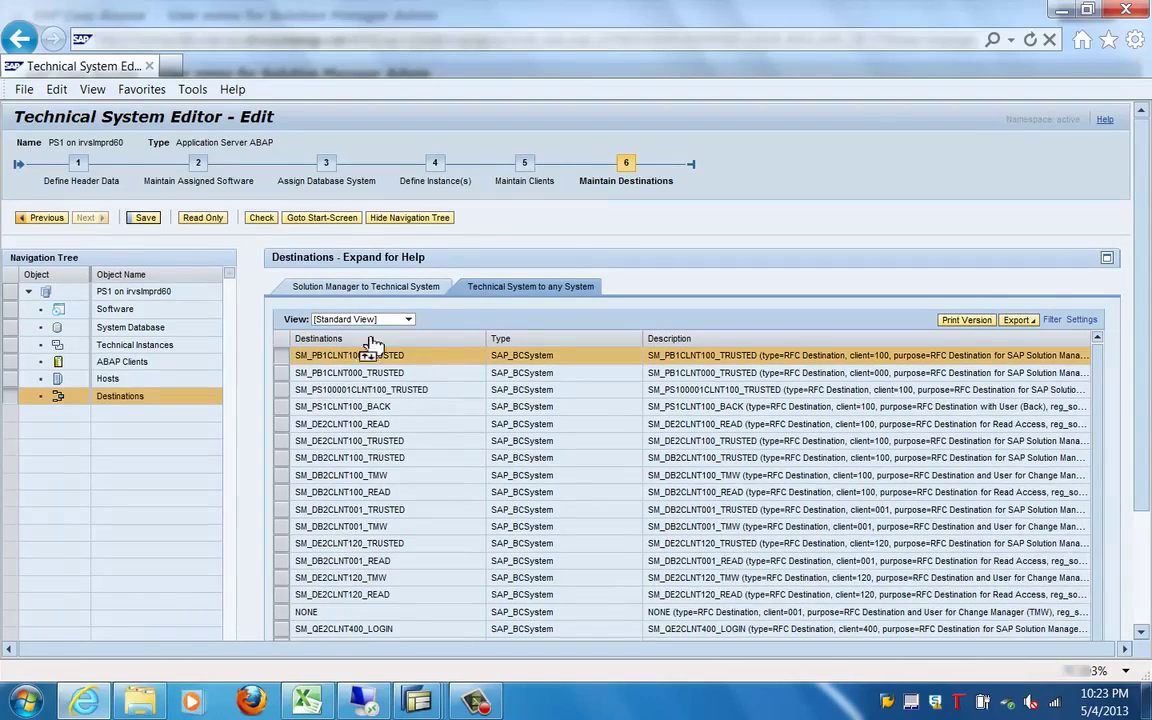
pyautogui.click(149, 67)
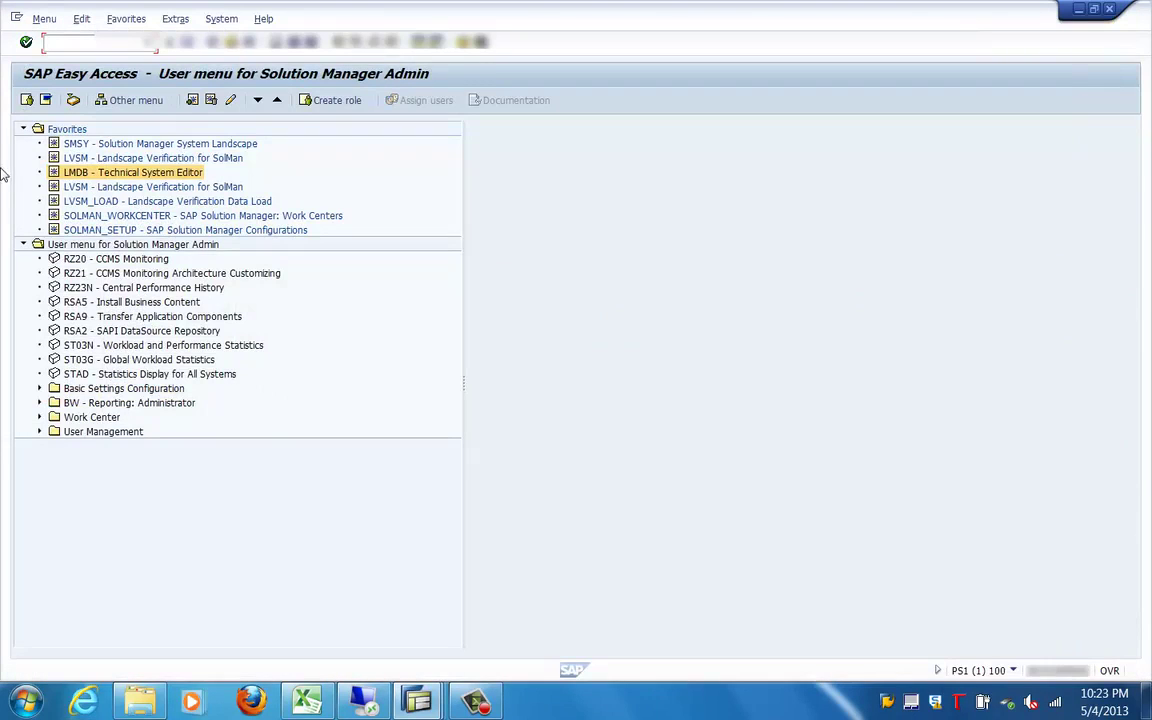
# Step: Open LVSM - Landscape Verification for SolMan in an enlarged window, review its home page and close it
pyautogui.click(89, 189)
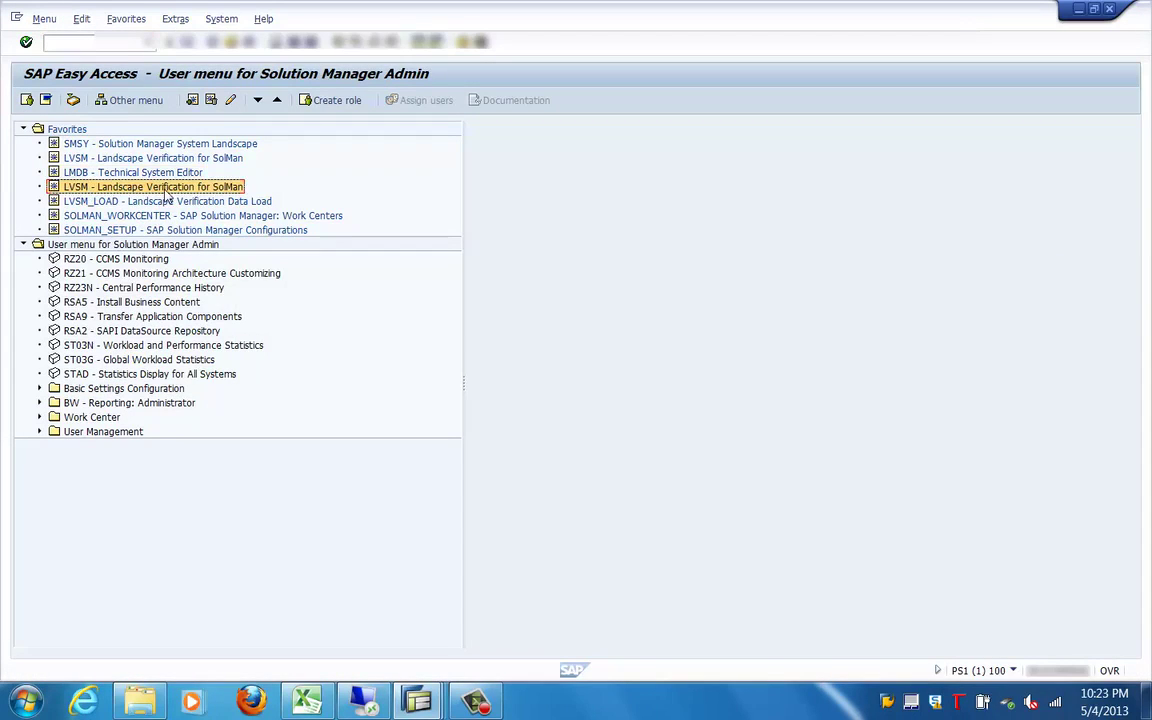
pyautogui.doubleClick(165, 193)
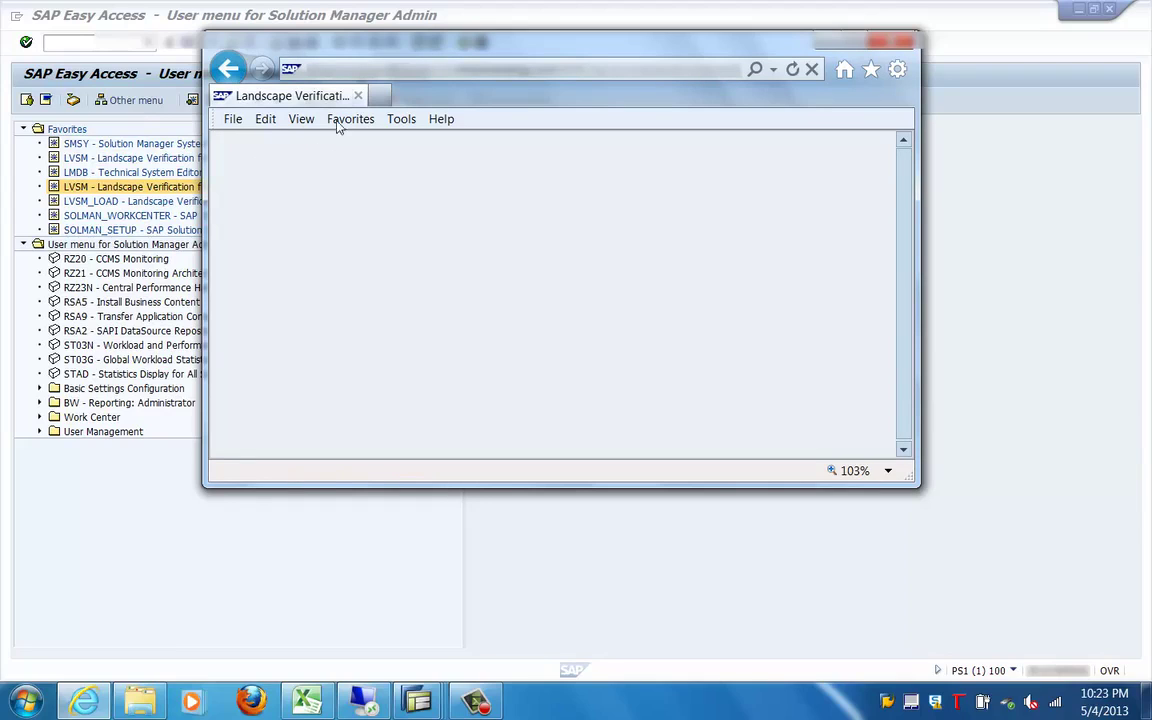
pyautogui.doubleClick(378, 49)
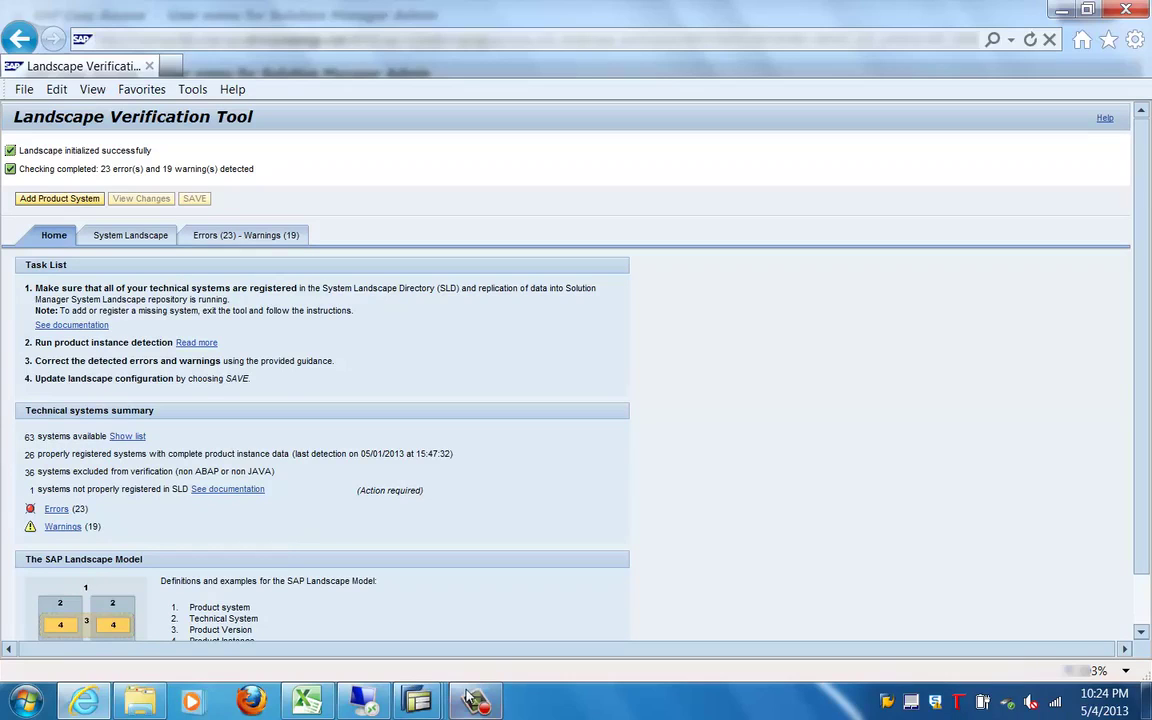
pyautogui.moveTo(474, 703)
pyautogui.click(1128, 10)
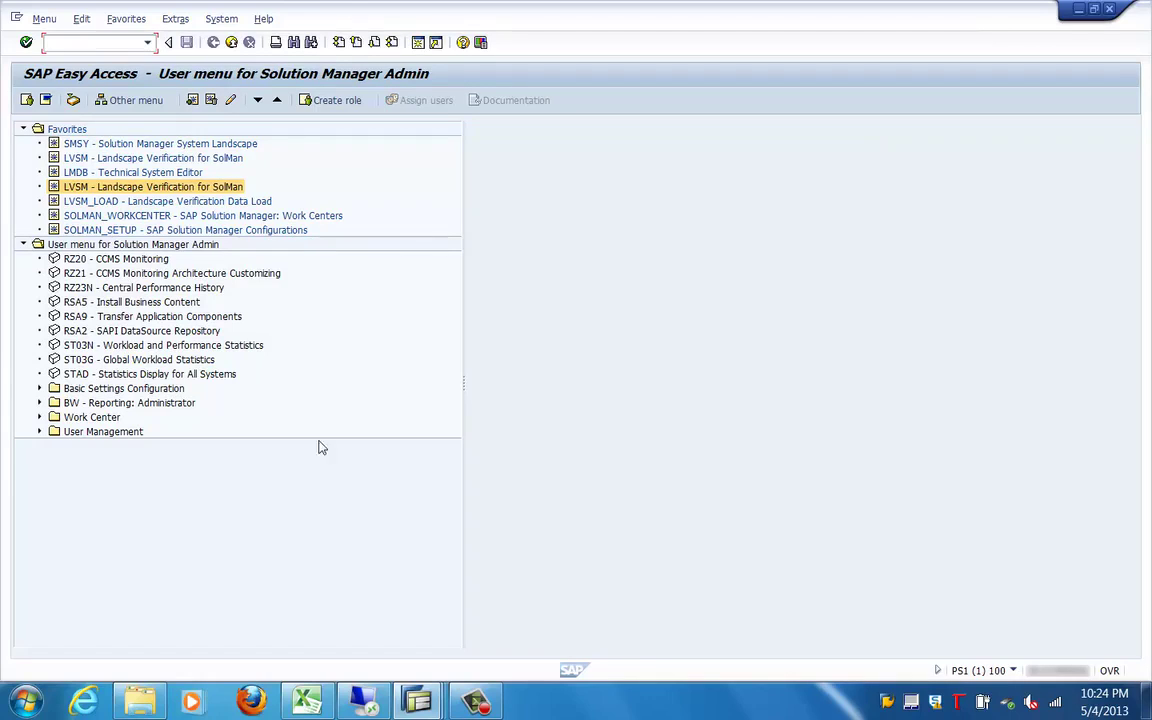
# Step: Review the user menu's transactions between RZ20 and ST03G, covering CCMS monitoring, performance history, business content, DataSources and workload statistics
pyautogui.click(118, 261)
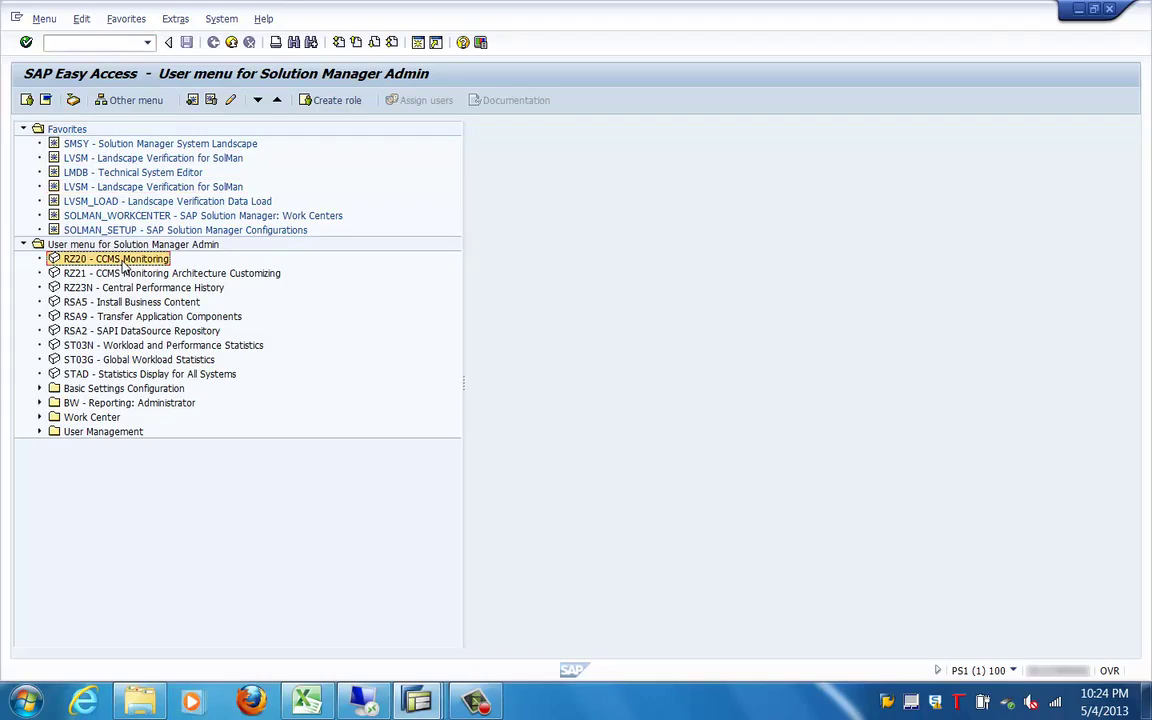
pyautogui.click(150, 359)
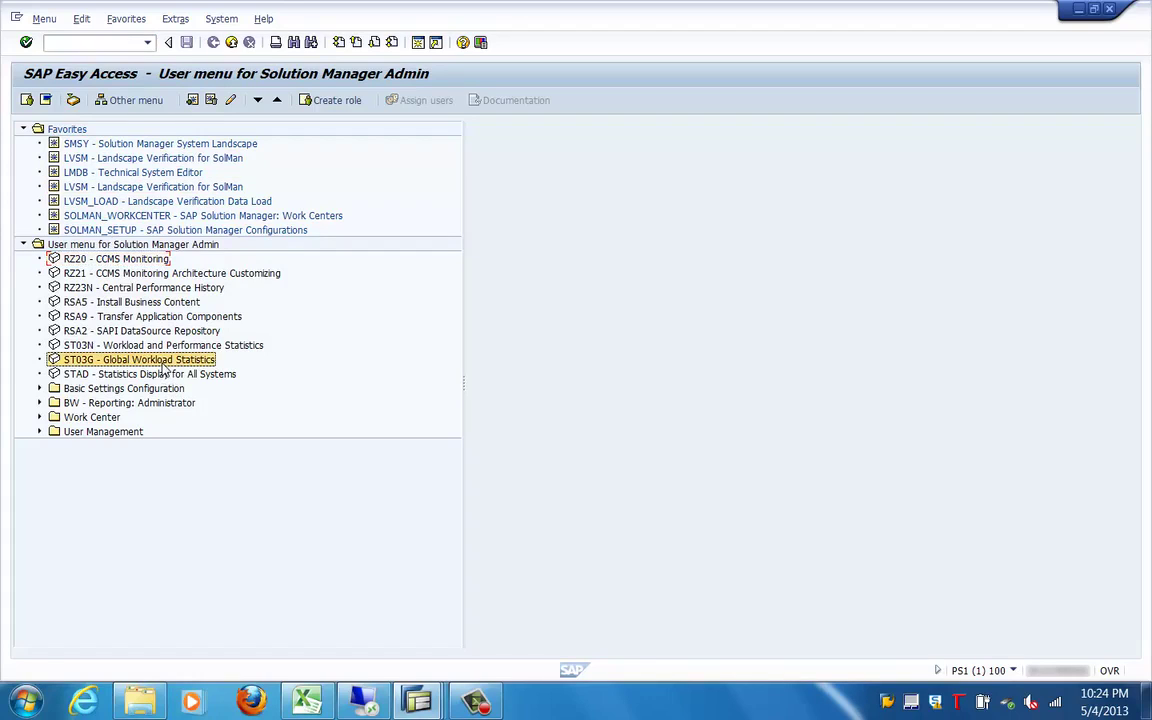
pyautogui.click(133, 345)
pyautogui.click(128, 331)
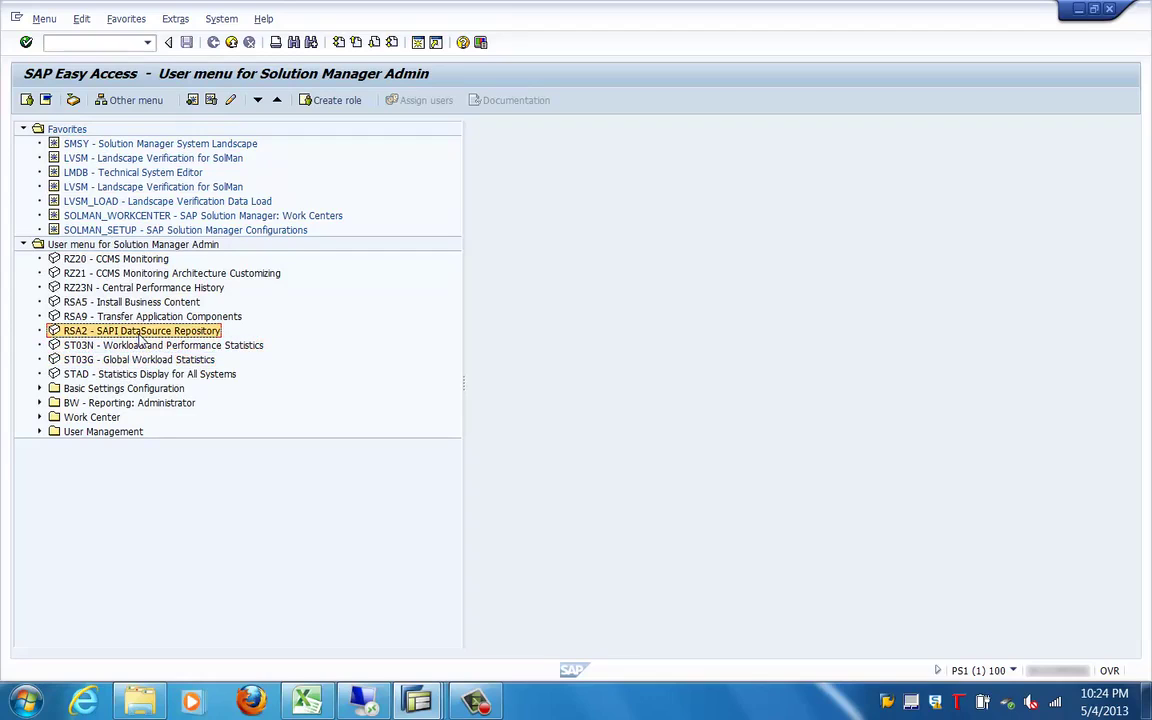
pyautogui.click(140, 317)
pyautogui.click(140, 302)
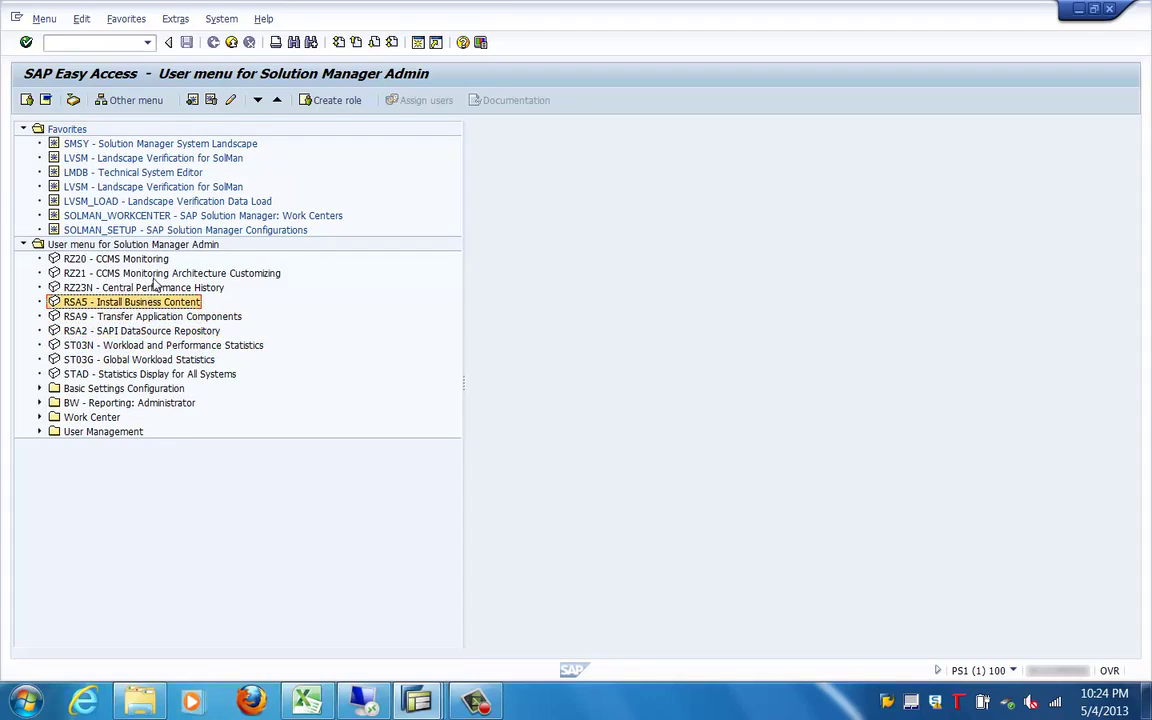
pyautogui.click(140, 288)
pyautogui.click(140, 273)
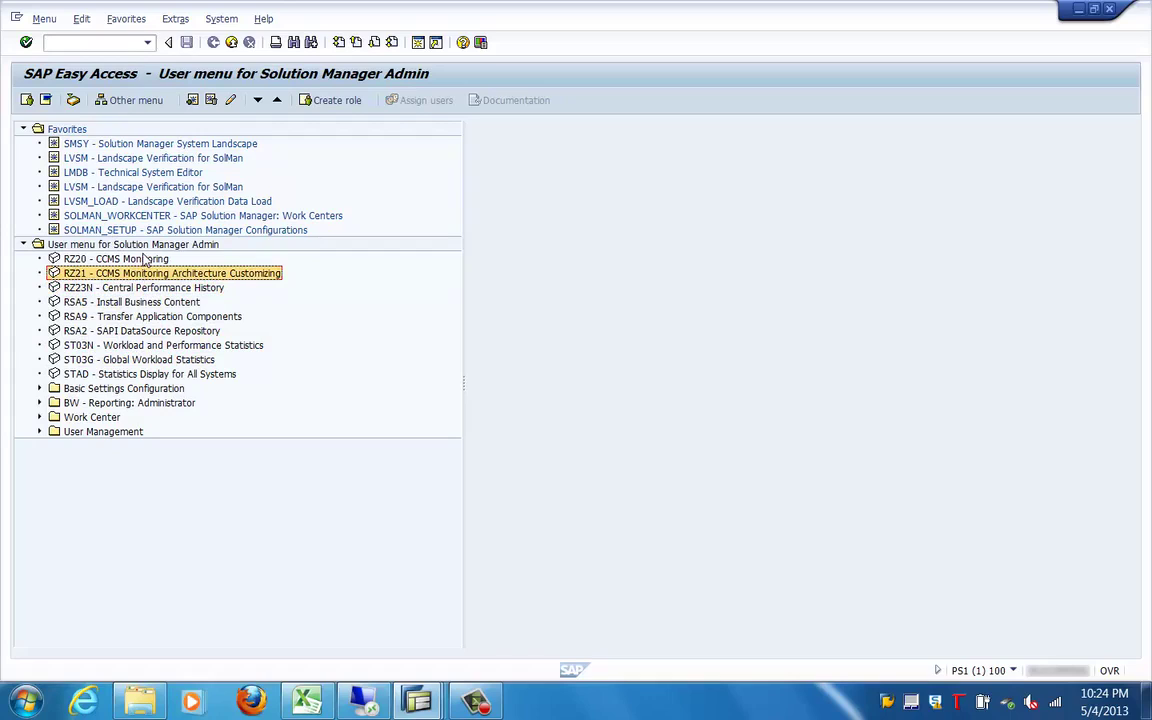
pyautogui.click(143, 259)
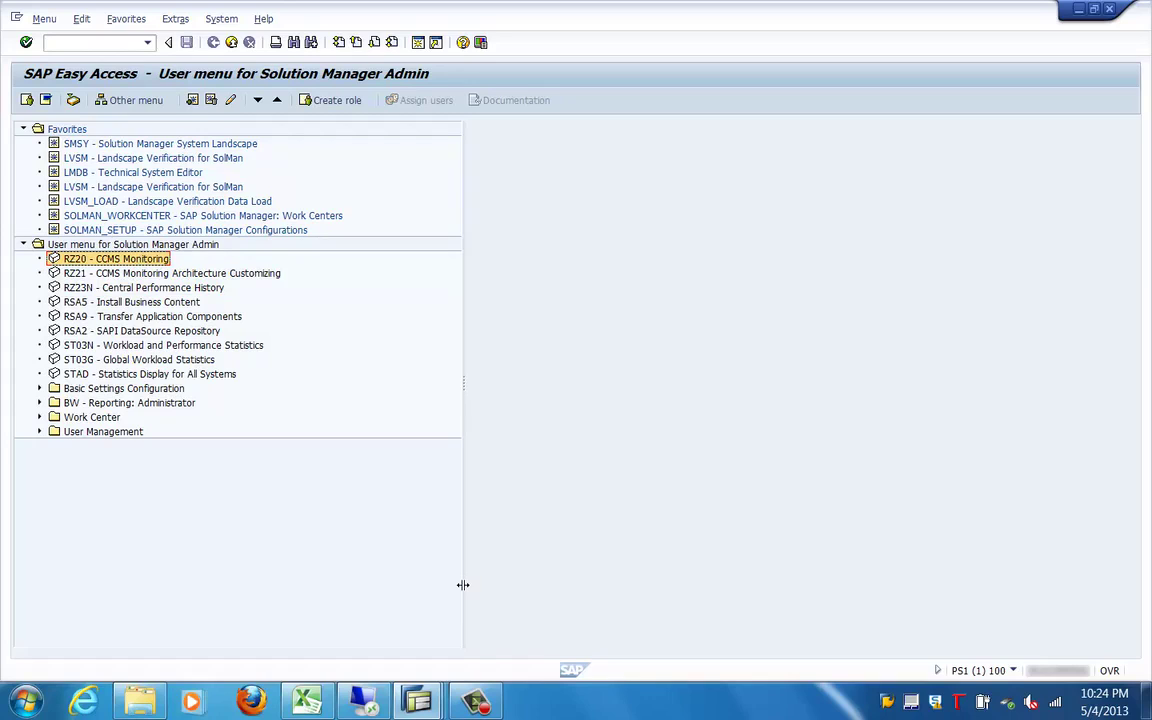
pyautogui.click(476, 703)
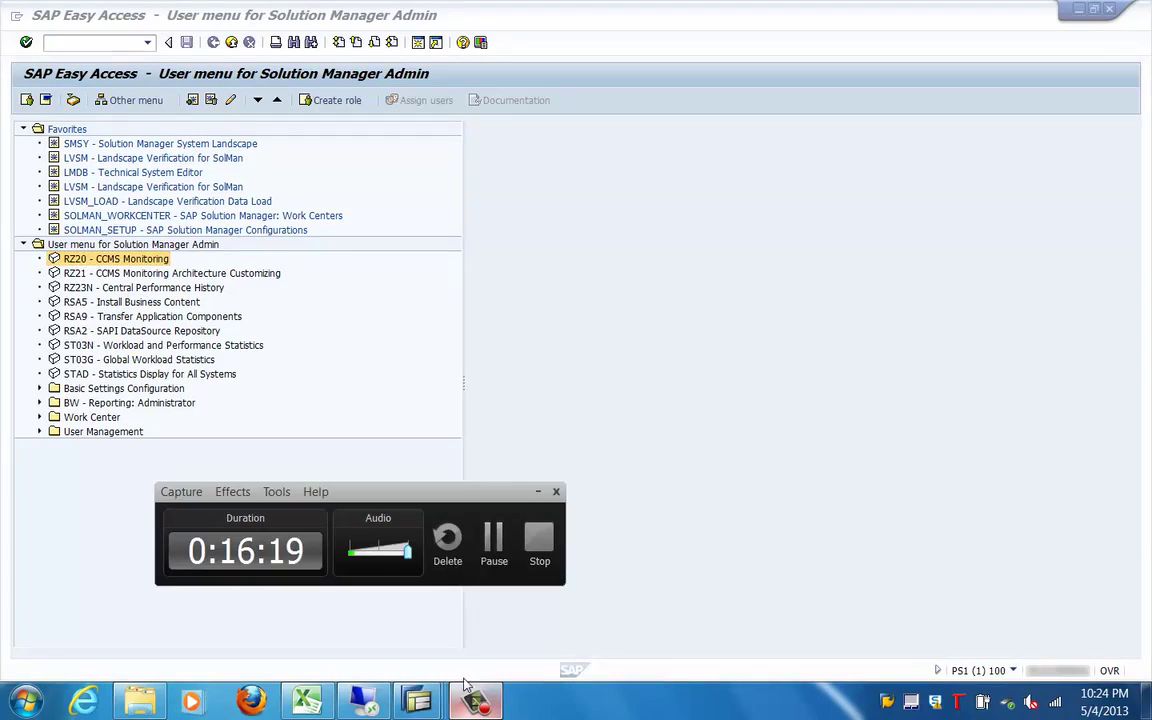